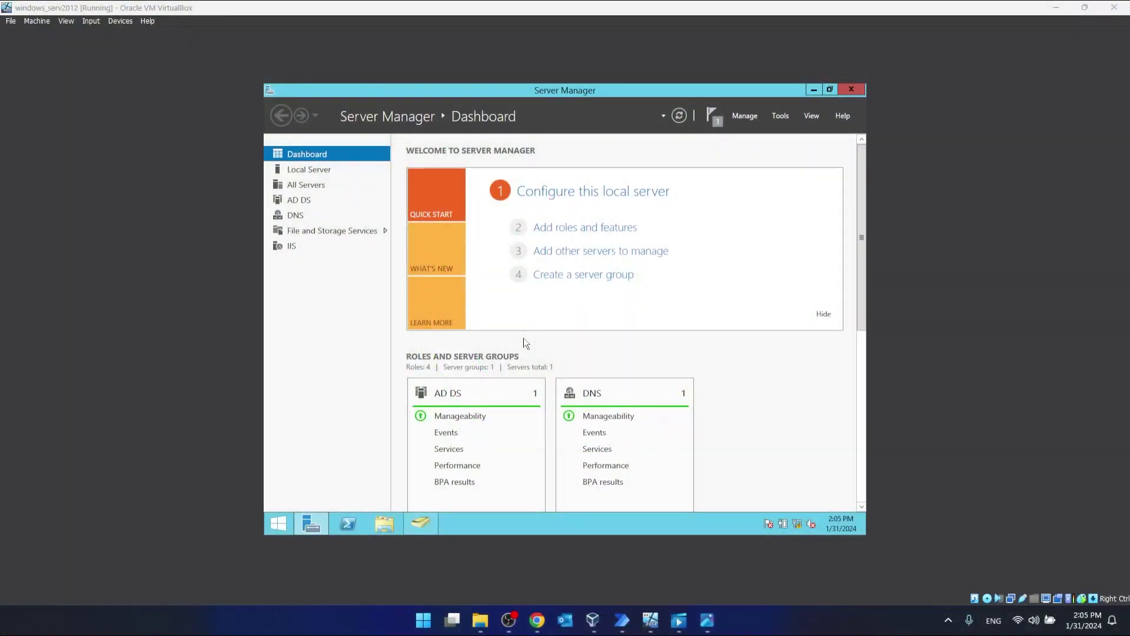
# Install the DHCP Server role and its DHCP Server Tools through the Add Roles and Features wizard
pyautogui.click(559, 228)
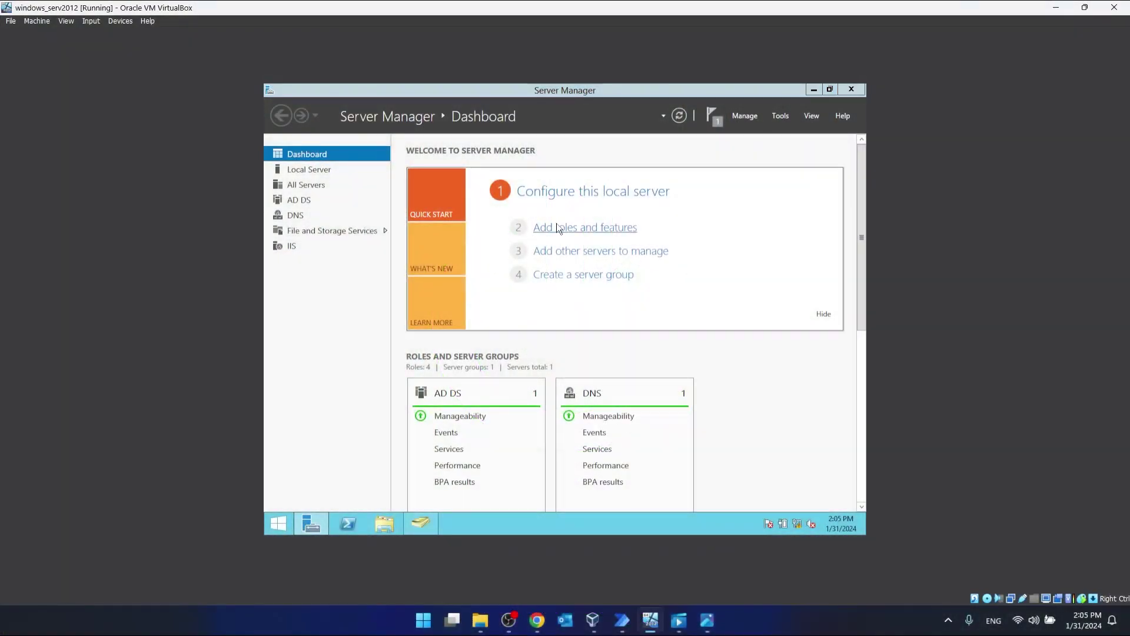
pyautogui.click(600, 417)
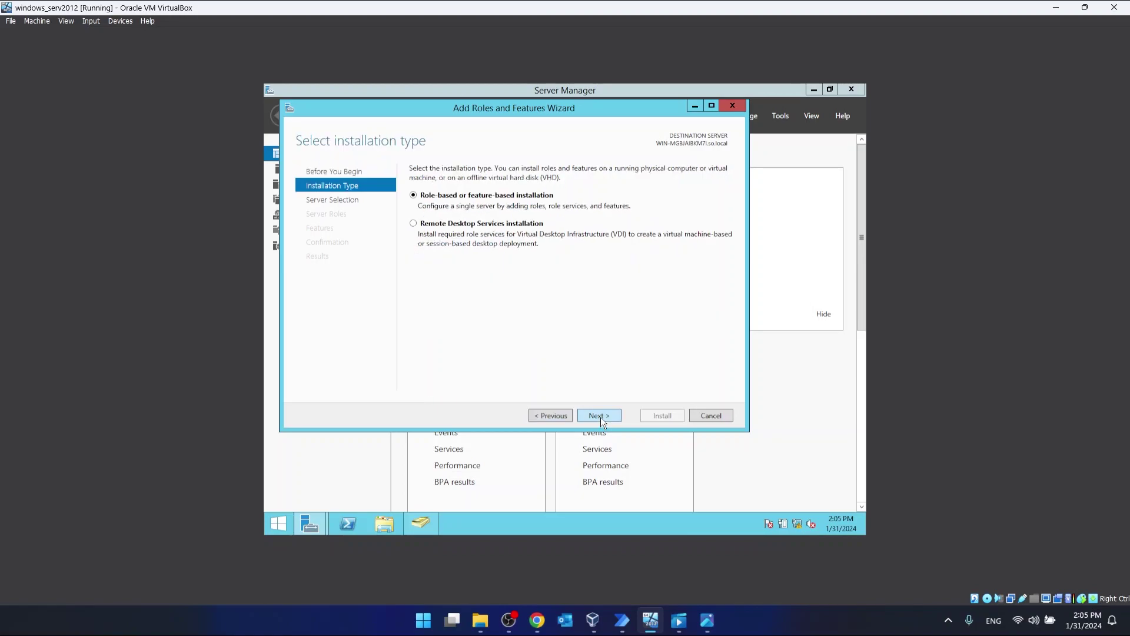
pyautogui.click(600, 417)
pyautogui.click(600, 416)
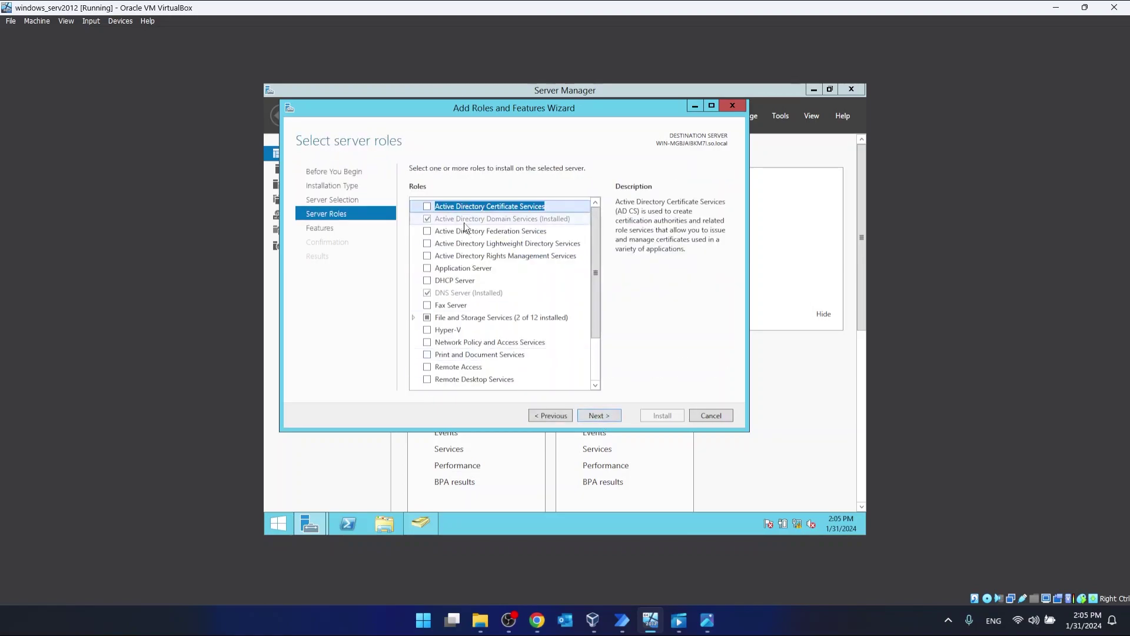
pyautogui.click(428, 280)
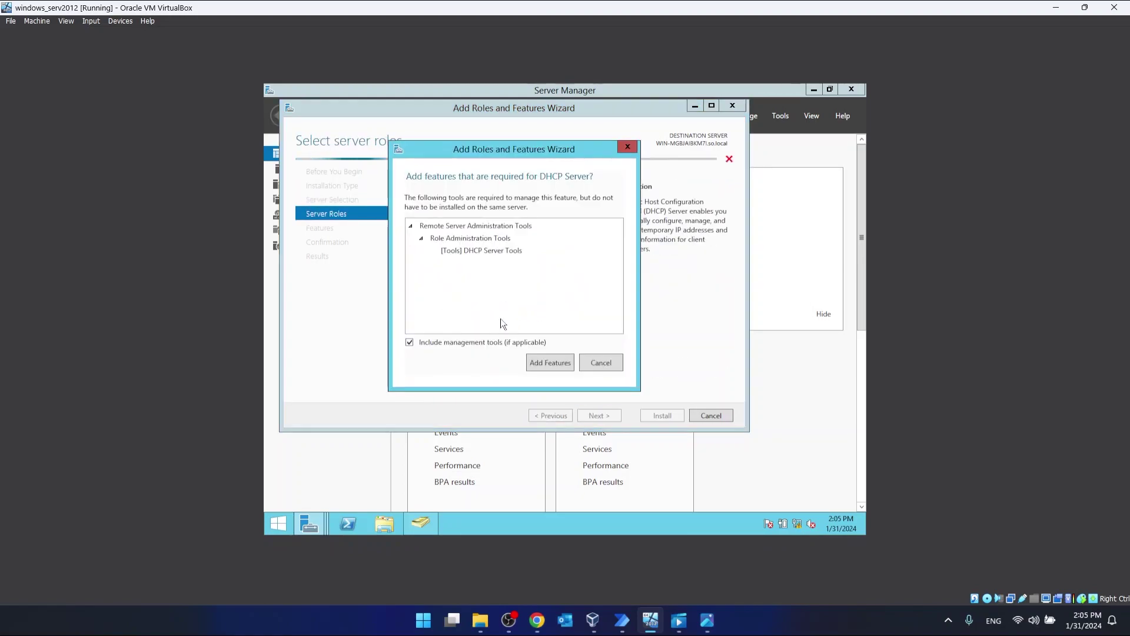
pyautogui.click(545, 368)
pyautogui.click(592, 418)
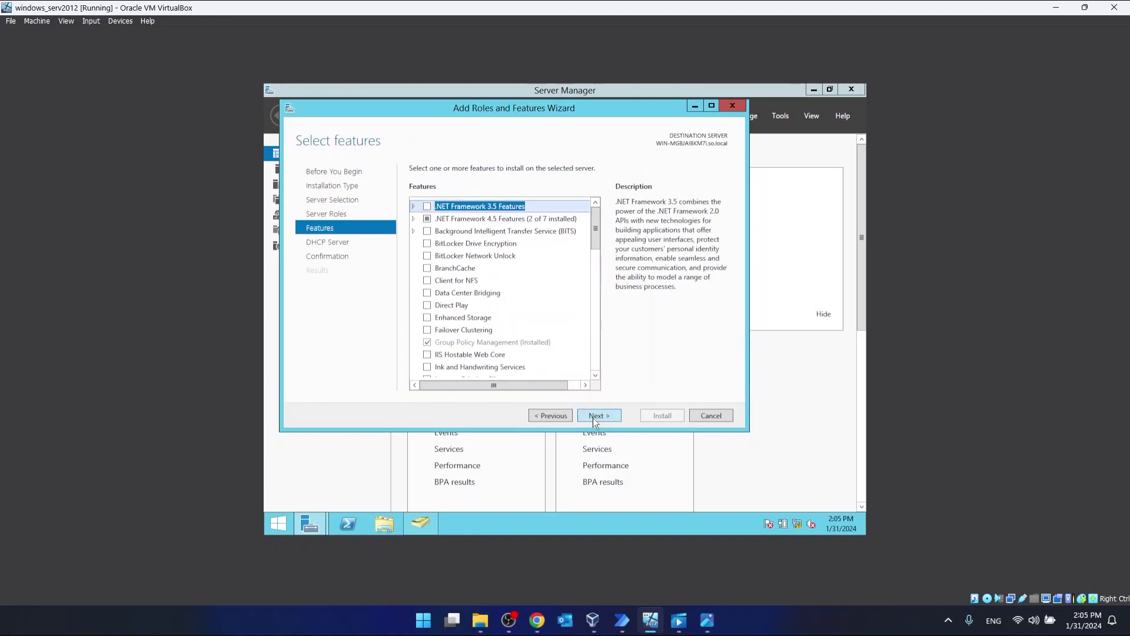
pyautogui.click(593, 418)
pyautogui.click(592, 418)
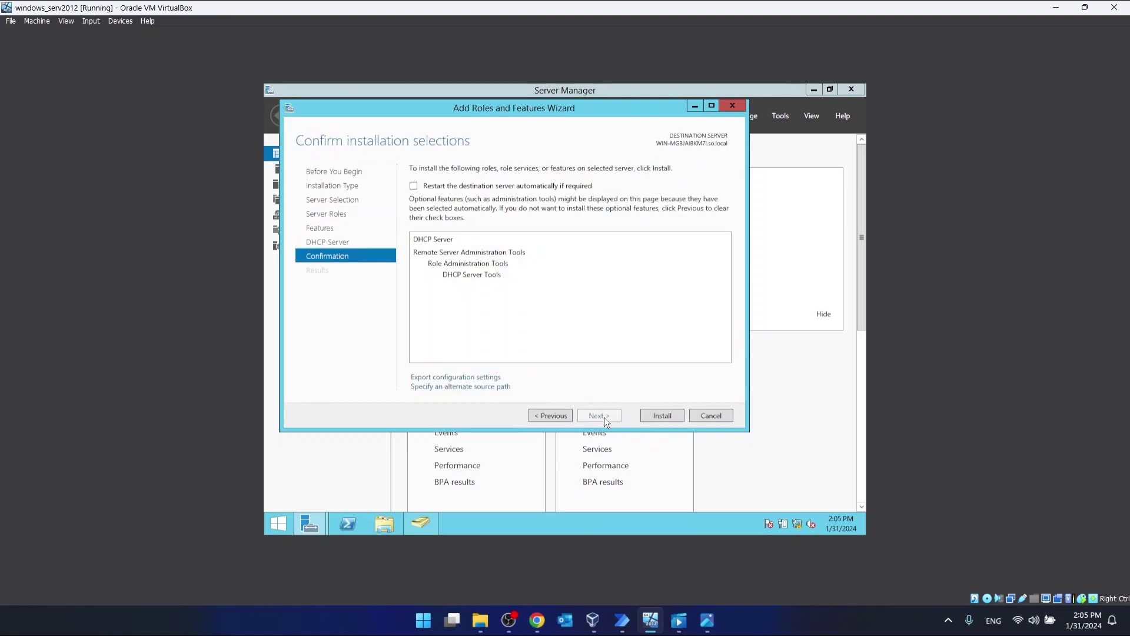
pyautogui.click(660, 416)
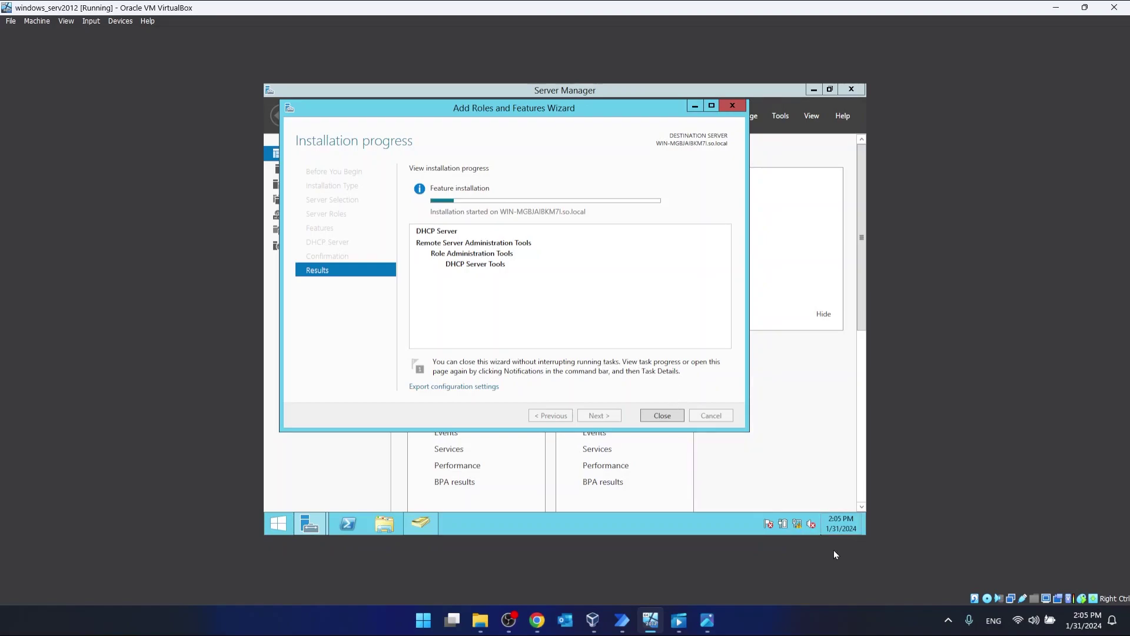
# Confirm Ethernet 2's static IPv4: 192.168.0.3, mask 255.255.255.0, gateway 192.168.0.1, DNS 127.0.0.1
pyautogui.rightClick(796, 525)
pyautogui.click(745, 539)
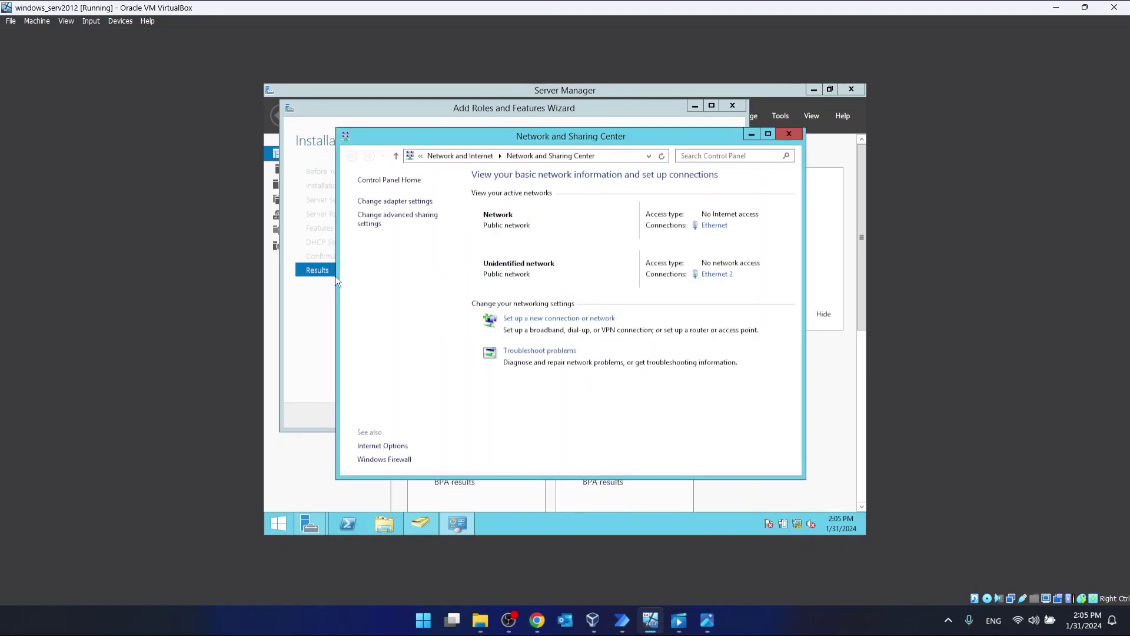
pyautogui.click(400, 203)
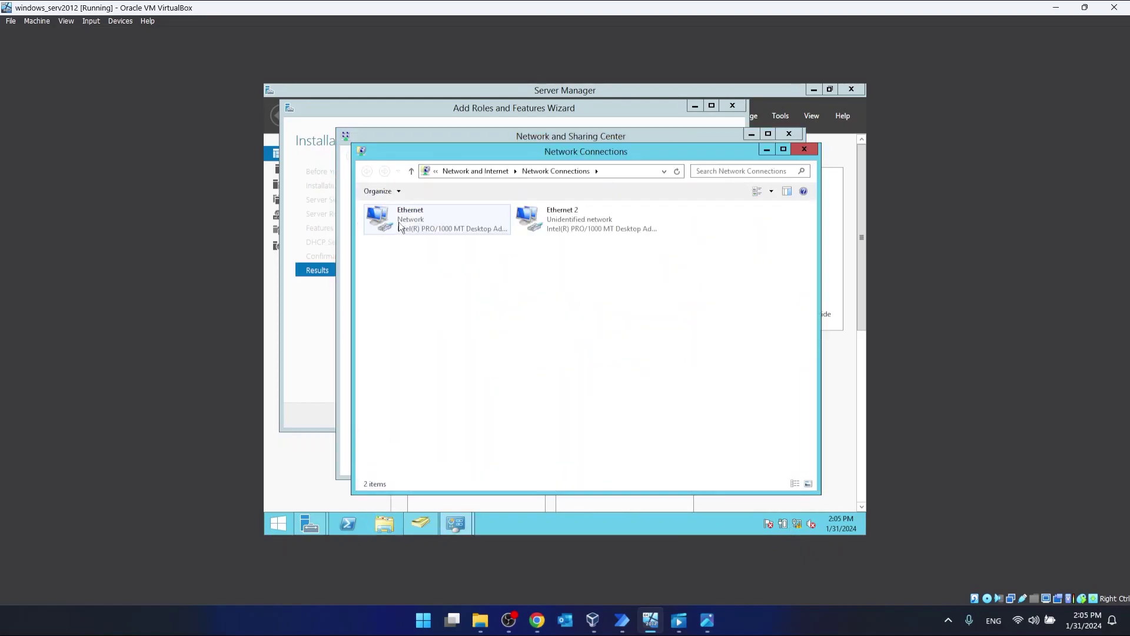
pyautogui.rightClick(548, 224)
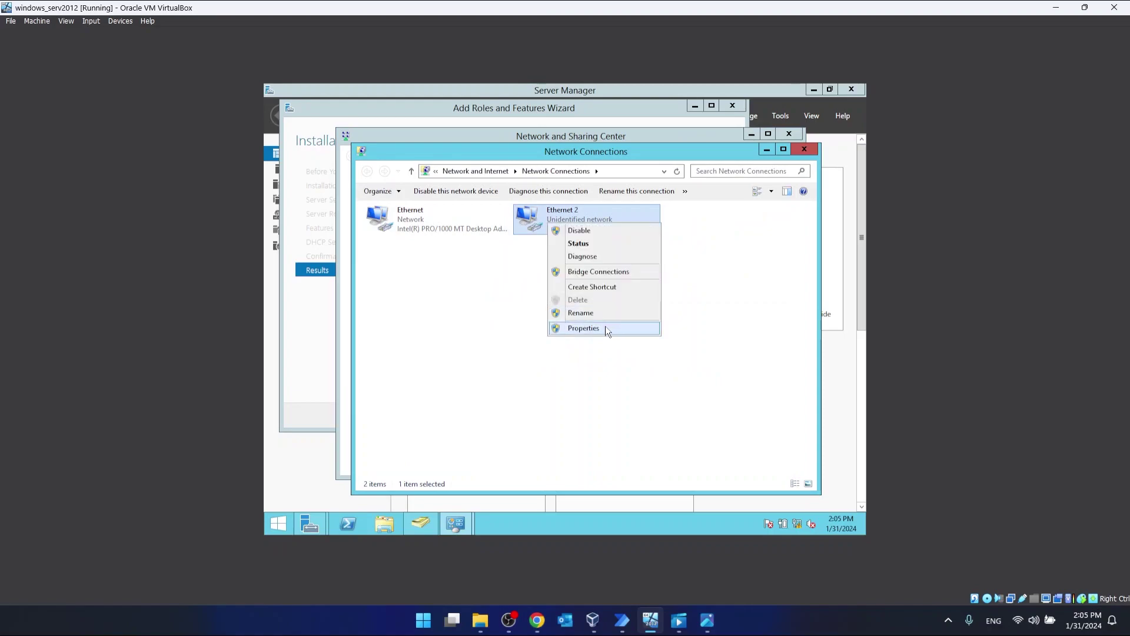
pyautogui.click(606, 327)
pyautogui.doubleClick(471, 364)
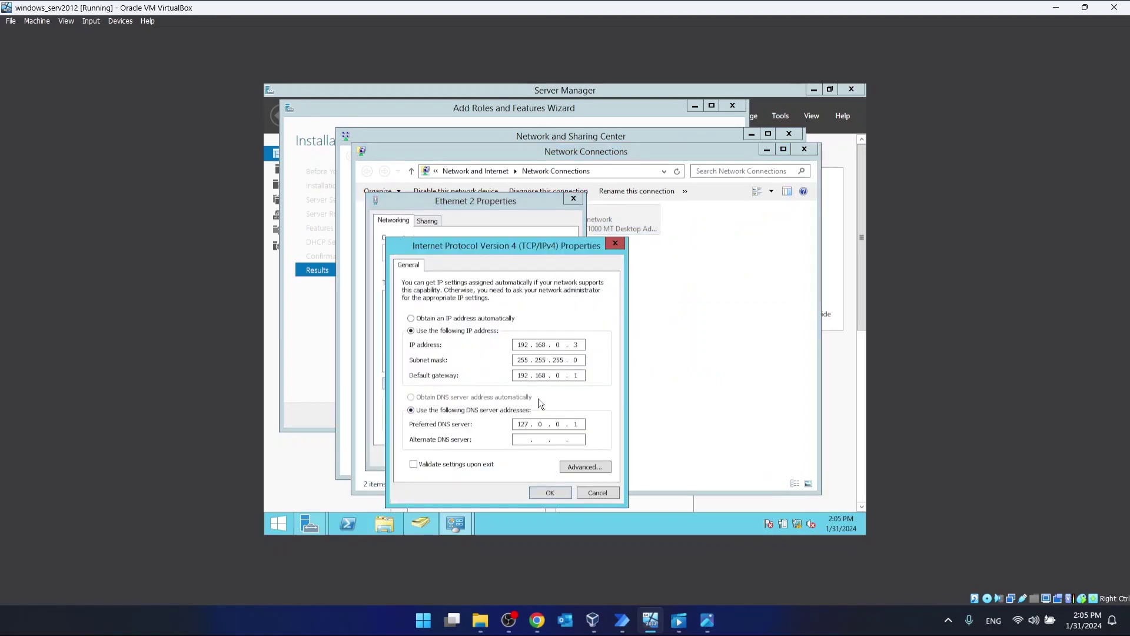
pyautogui.click(548, 491)
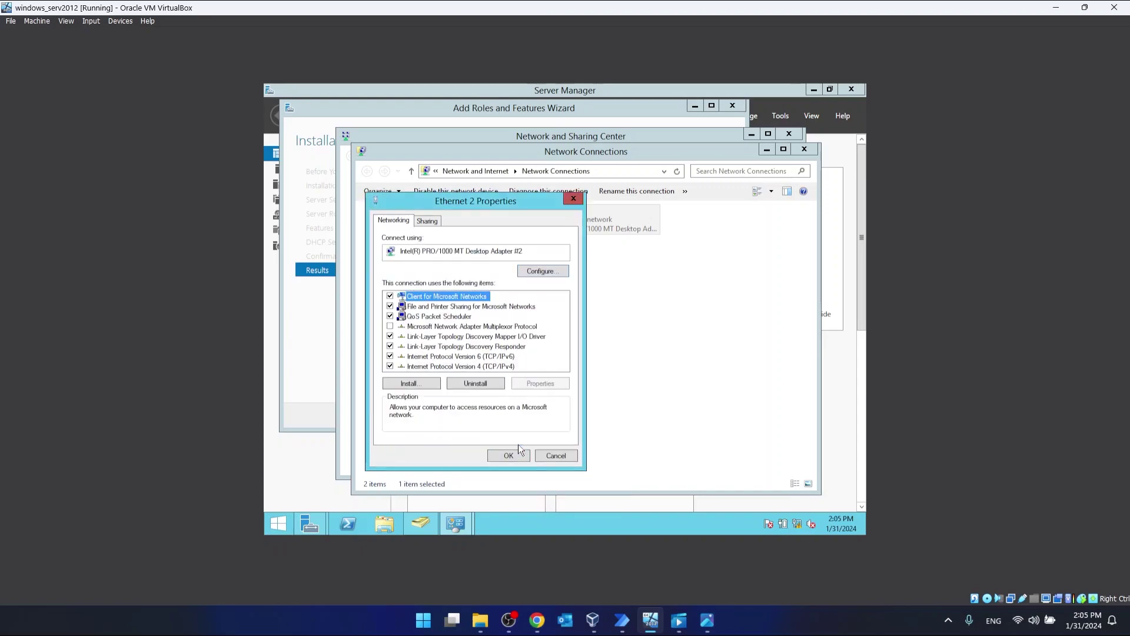
pyautogui.click(510, 455)
pyautogui.click(804, 149)
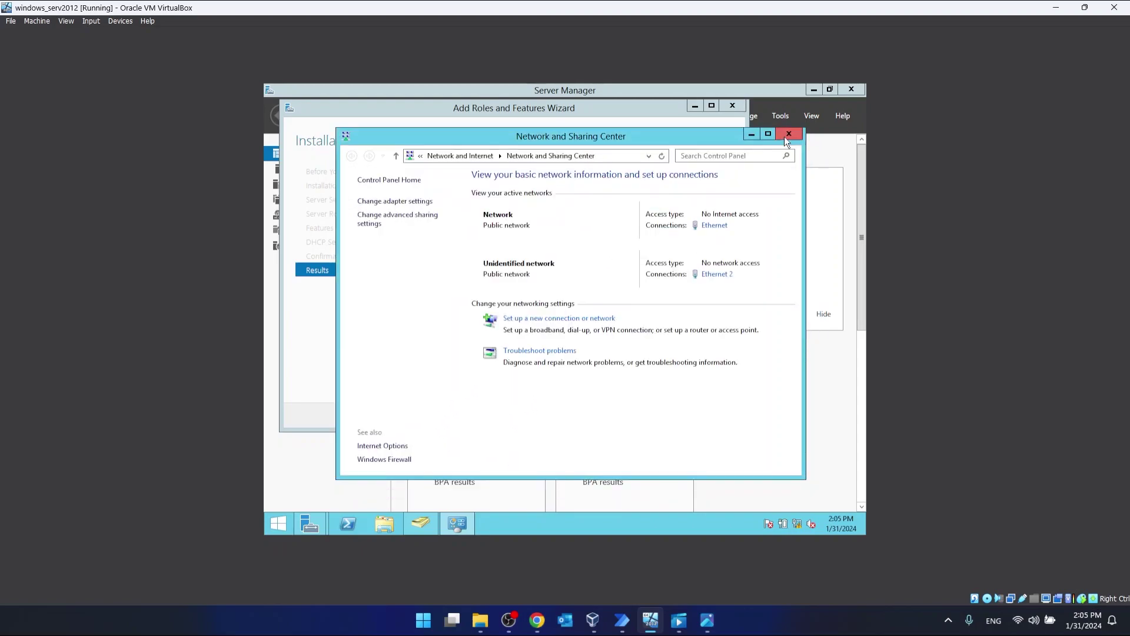
pyautogui.click(789, 133)
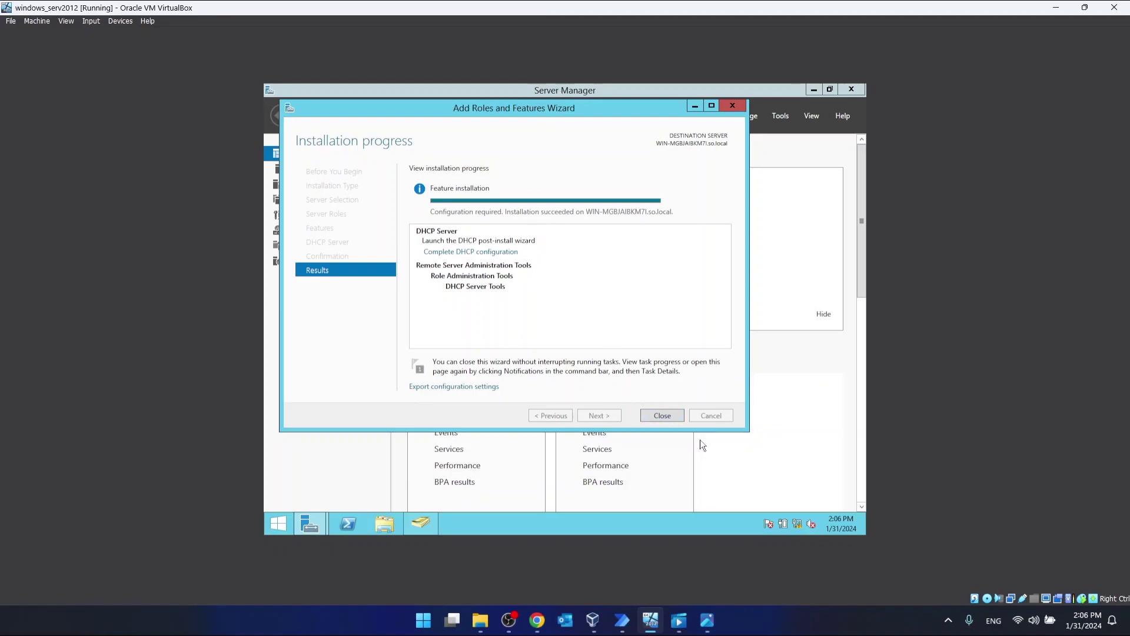
# Complete the DHCP post-install configuration, authorizing the server in AD DS with current credentials
pyautogui.click(651, 415)
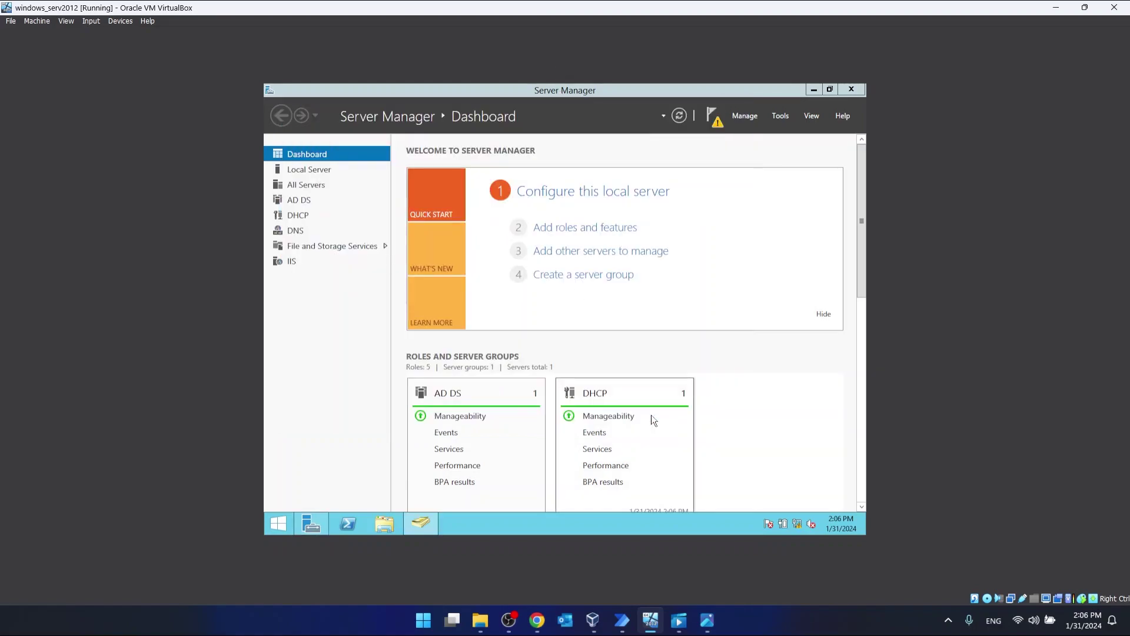
pyautogui.click(713, 116)
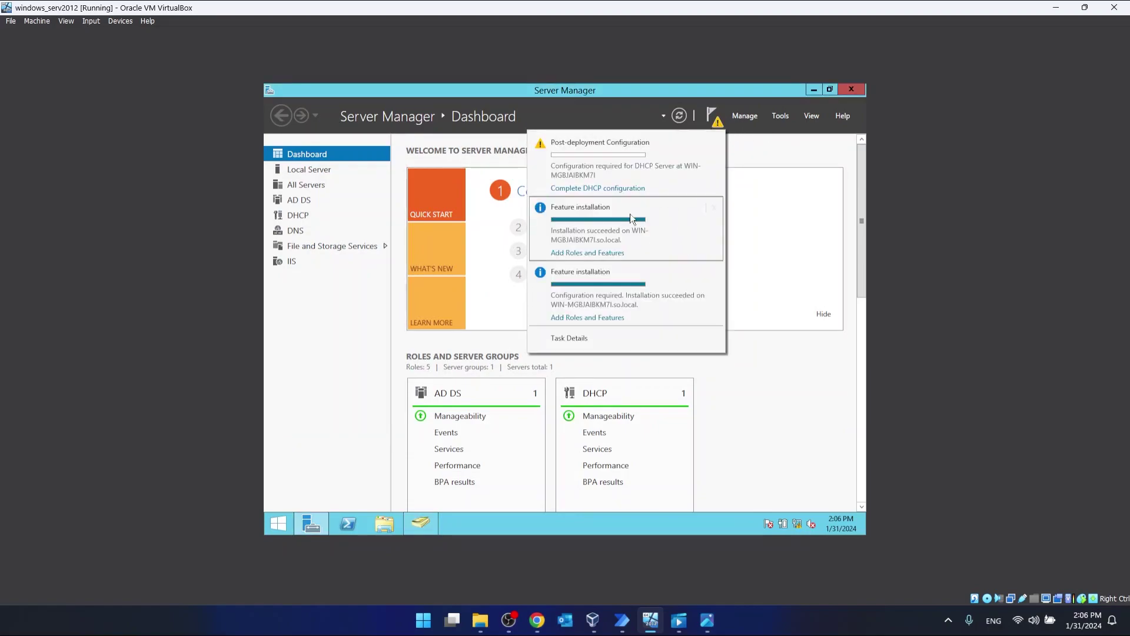
pyautogui.click(609, 188)
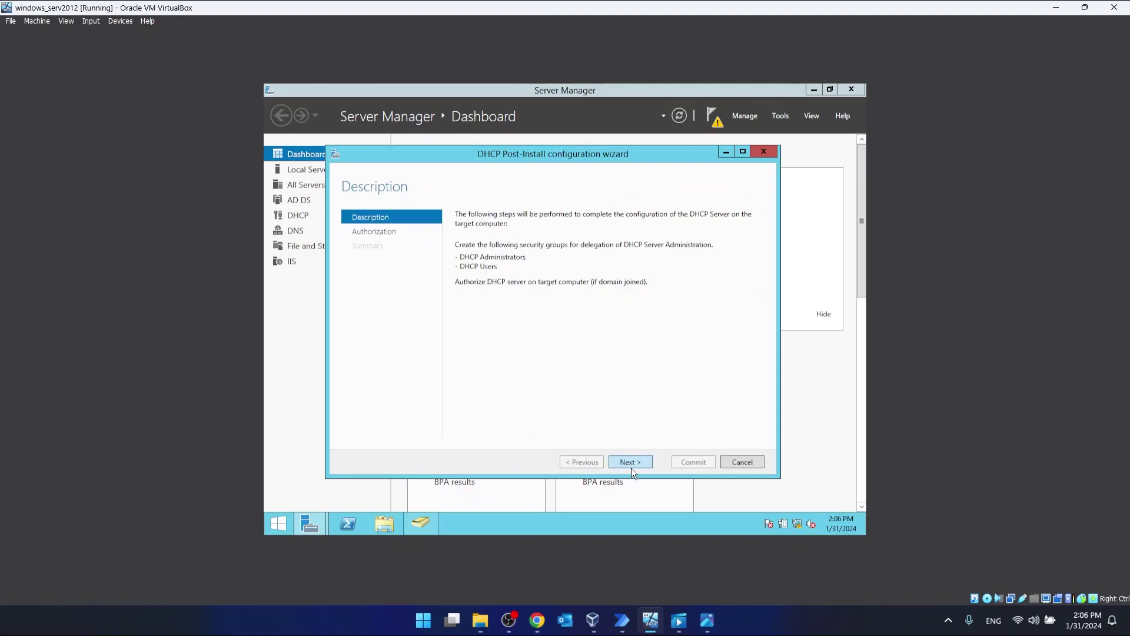
pyautogui.click(635, 464)
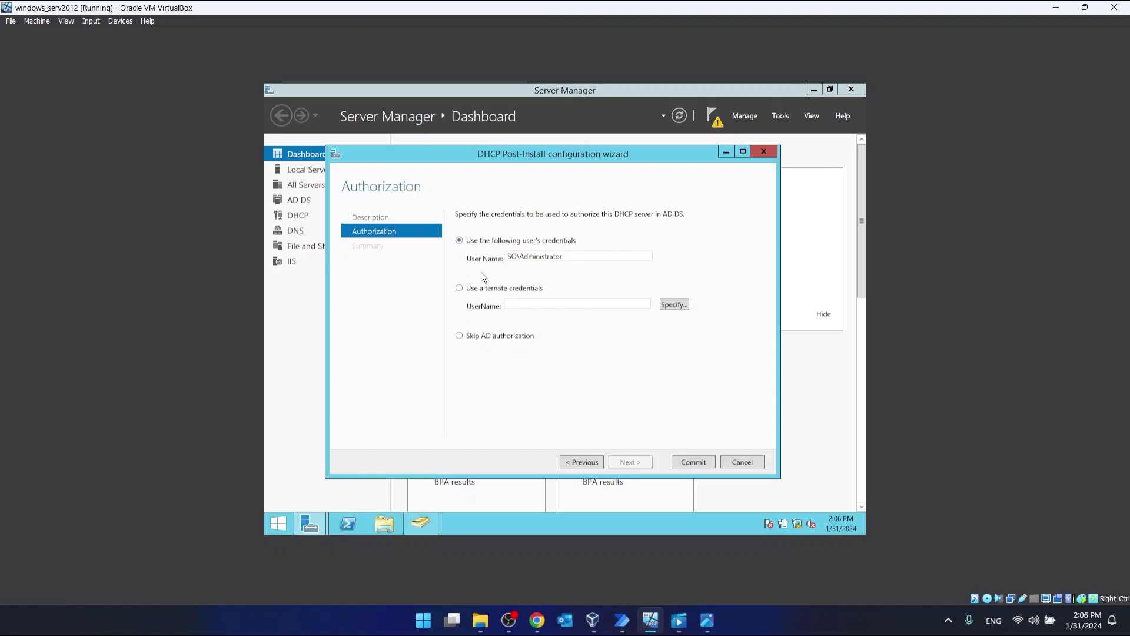
pyautogui.click(701, 463)
pyautogui.click(698, 462)
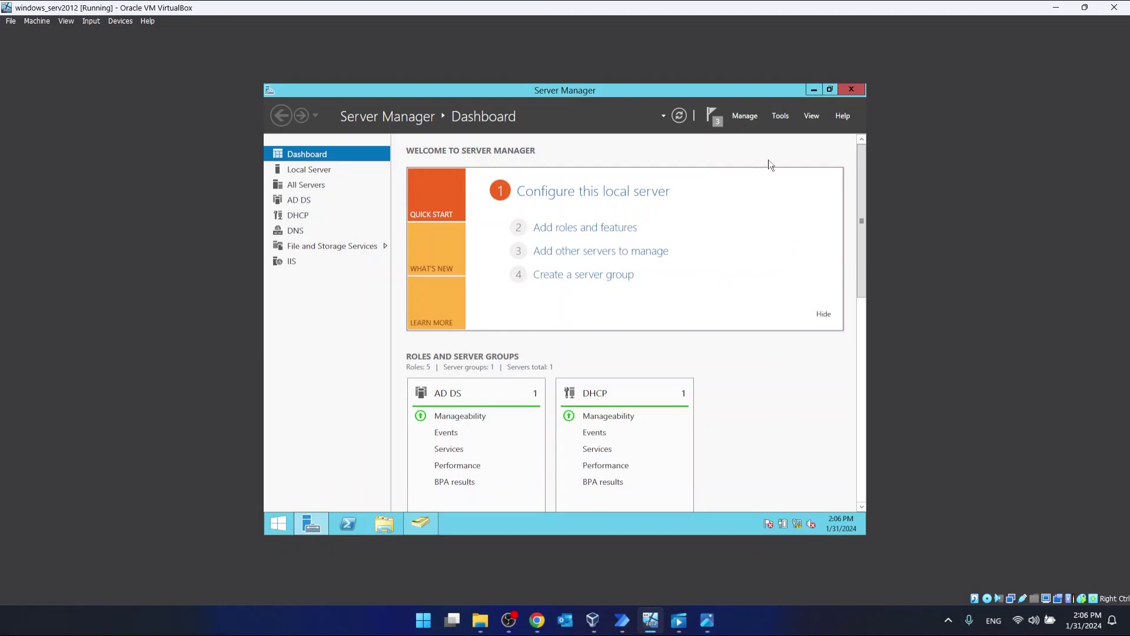
# Open the DHCP console maximized, expand the server and IPv4 nodes, and show IPv4 Server Options
pyautogui.click(780, 116)
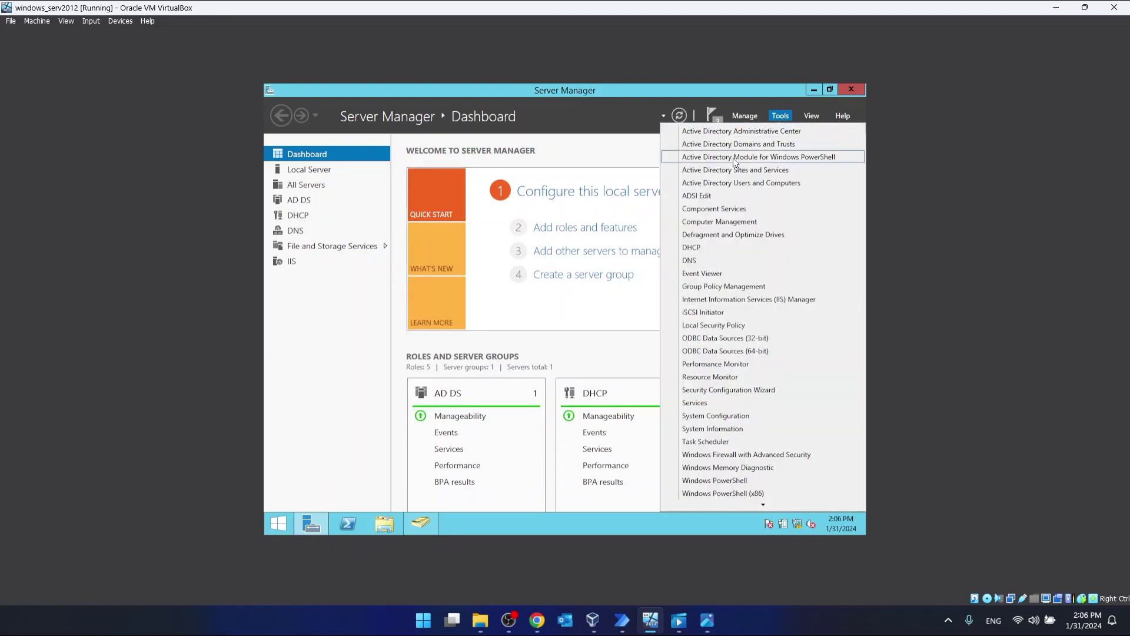
pyautogui.click(708, 248)
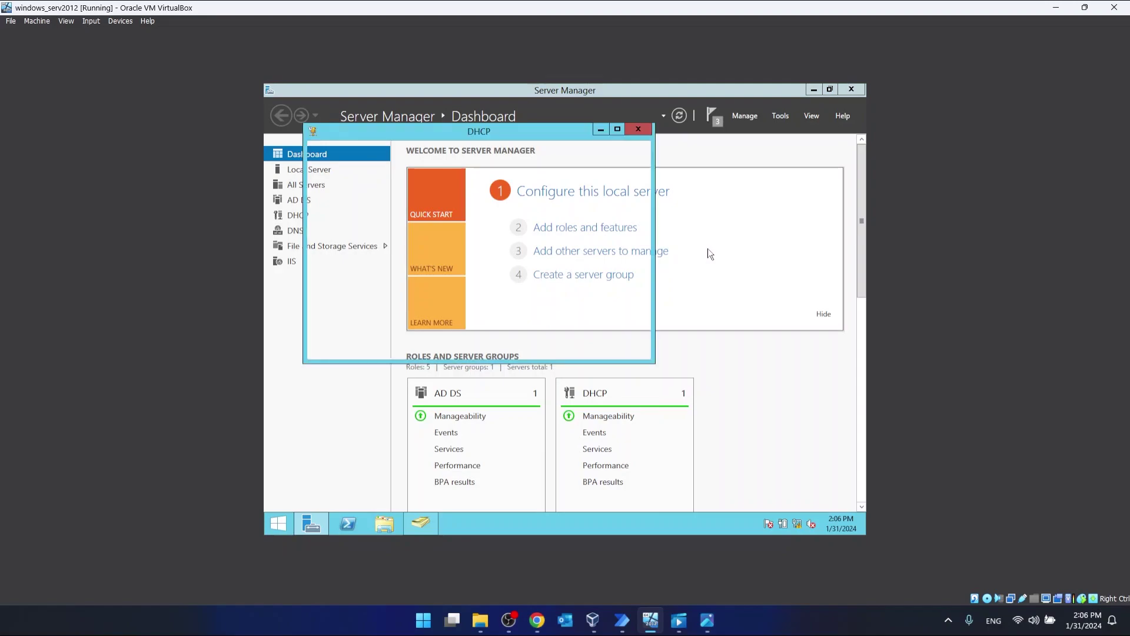
pyautogui.click(315, 189)
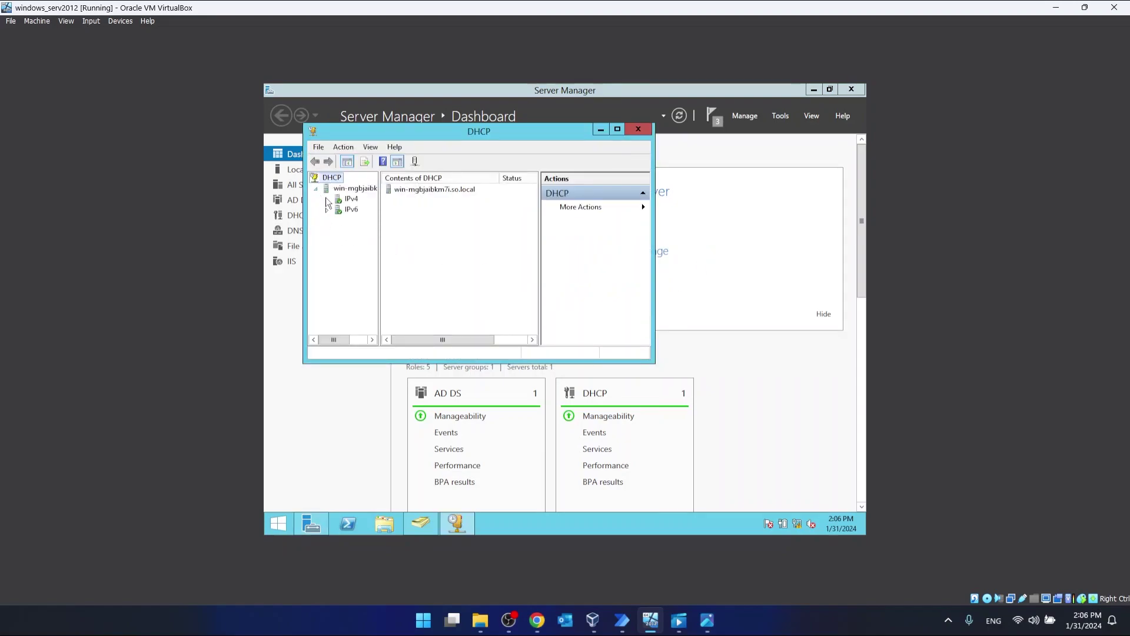
pyautogui.click(328, 199)
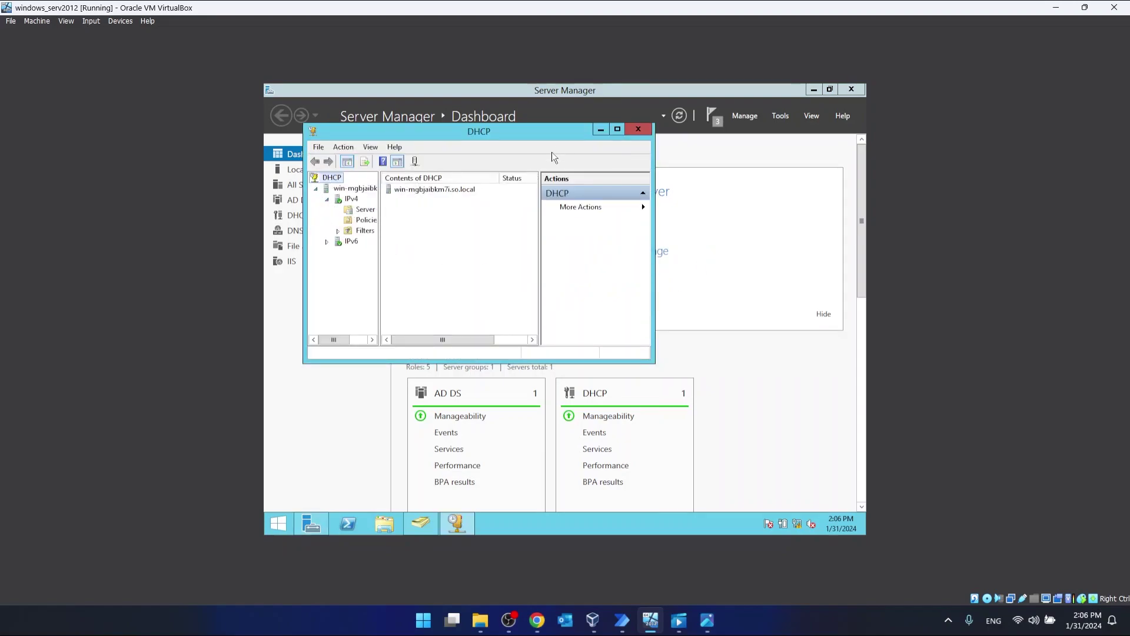
pyautogui.click(619, 129)
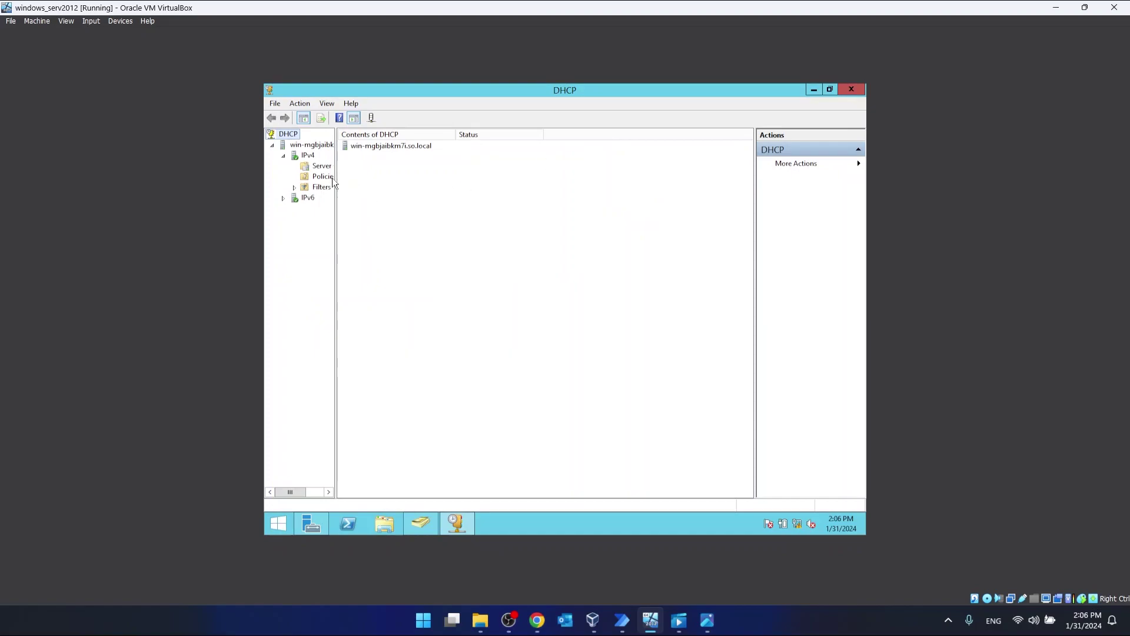
pyautogui.moveTo(336, 182); pyautogui.dragTo(371, 184)
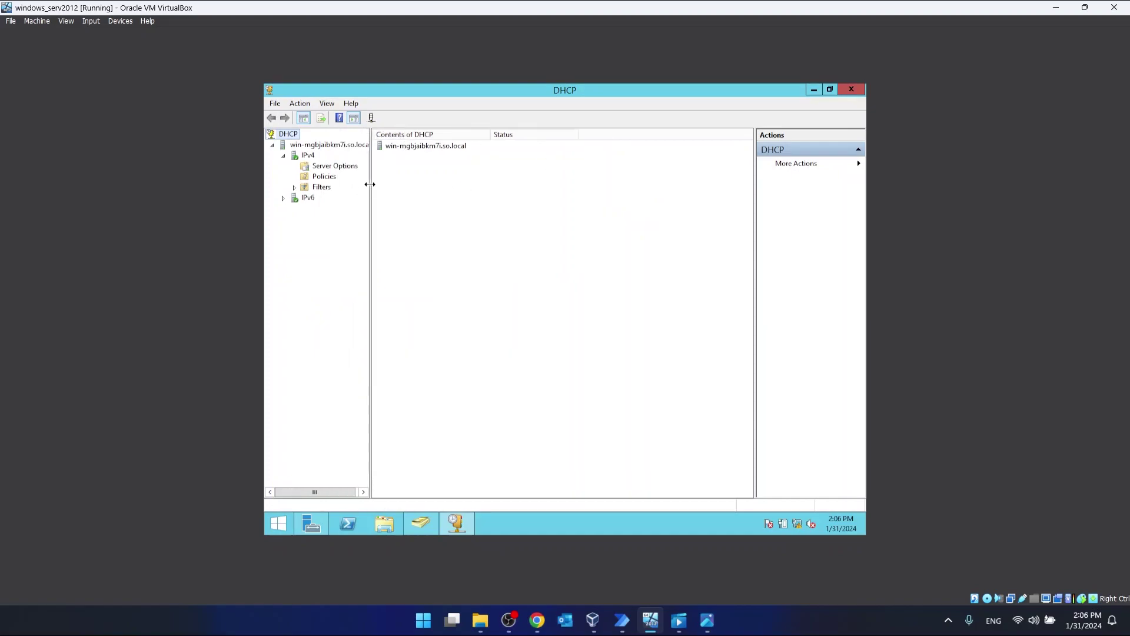
pyautogui.click(308, 157)
pyautogui.click(332, 167)
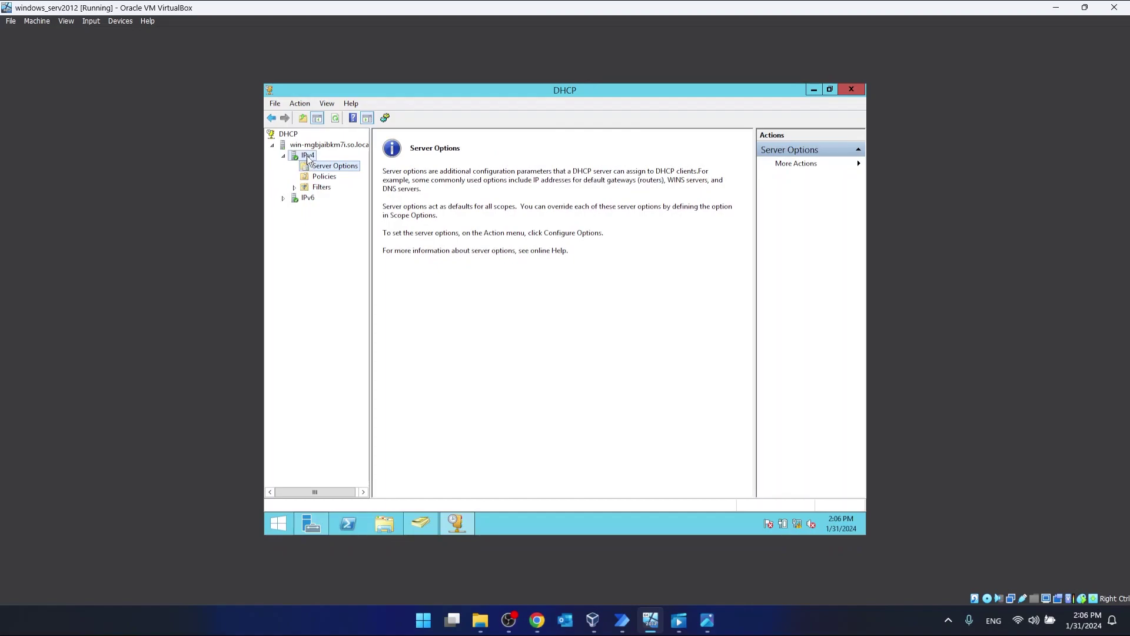
# Start a new IPv4 scope named dd and reach the IP Address Range page
pyautogui.click(308, 159)
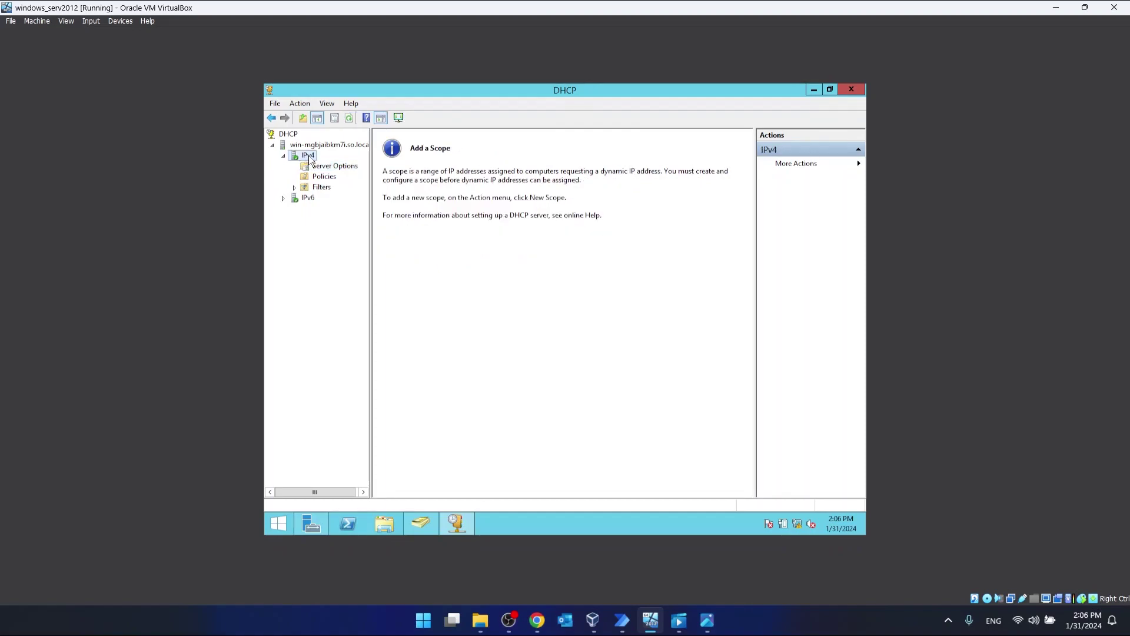
pyautogui.rightClick(310, 159)
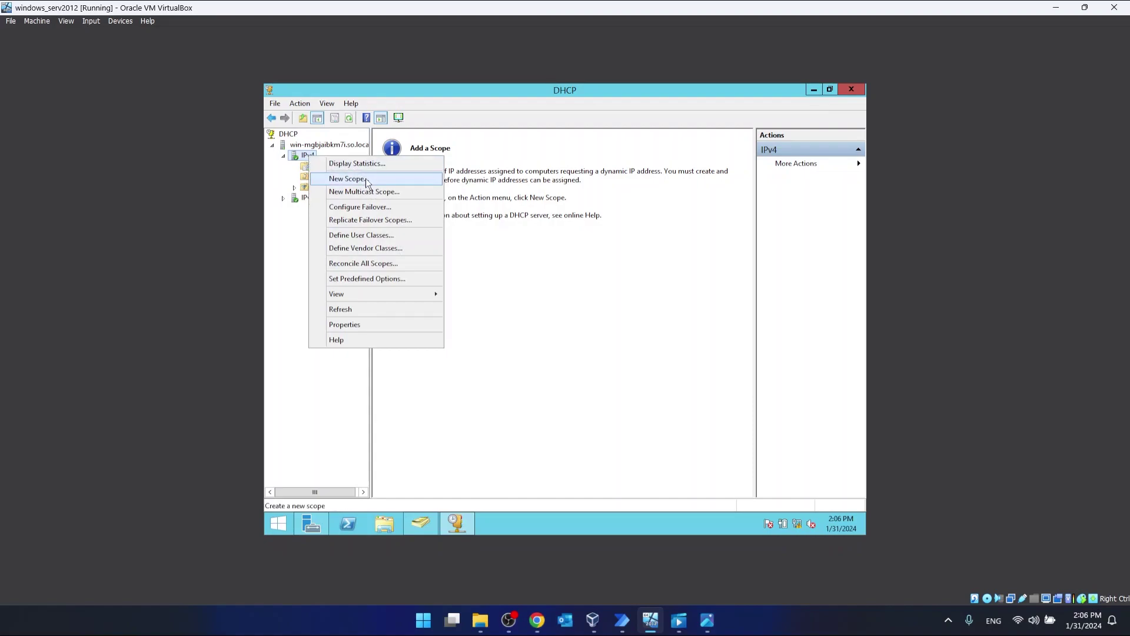
pyautogui.press('Escape')
pyautogui.rightClick(311, 153)
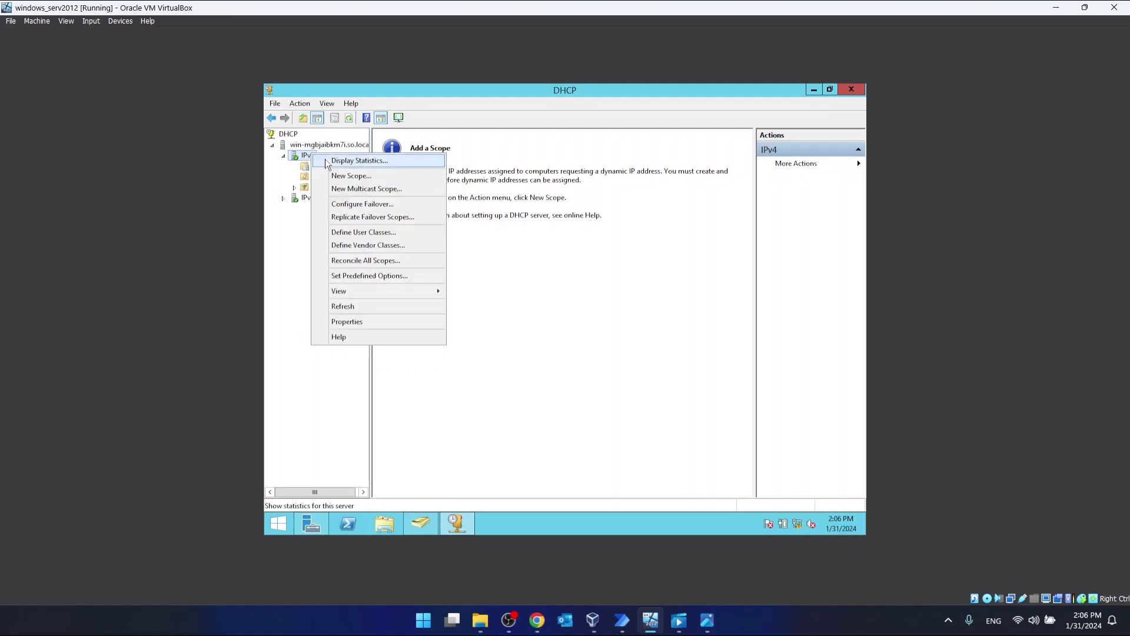
pyautogui.click(353, 176)
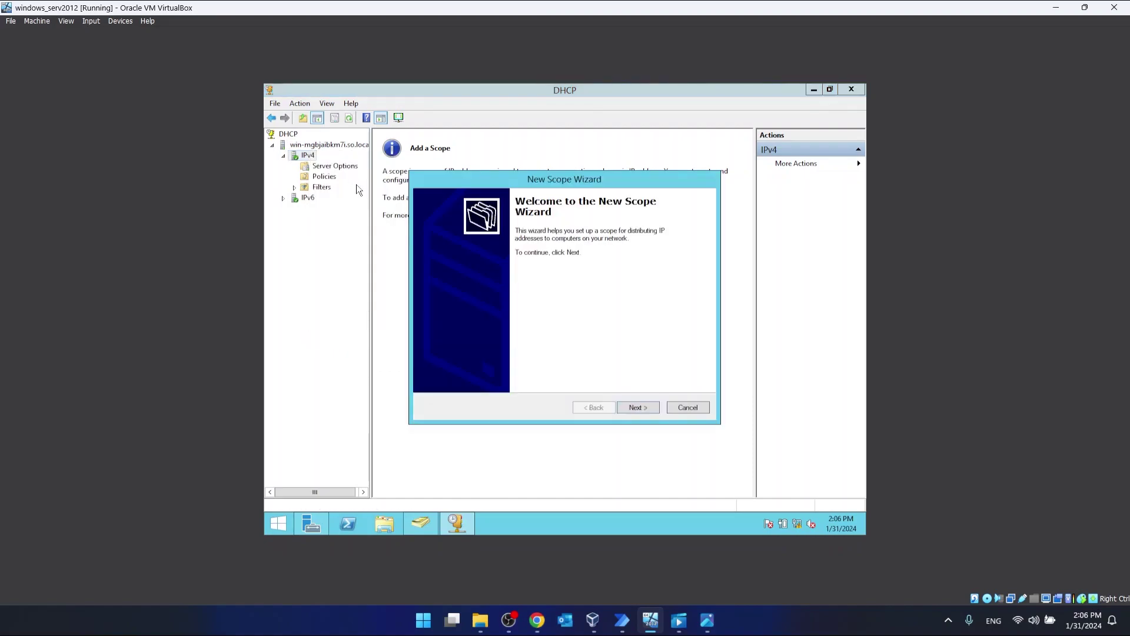
pyautogui.click(639, 408)
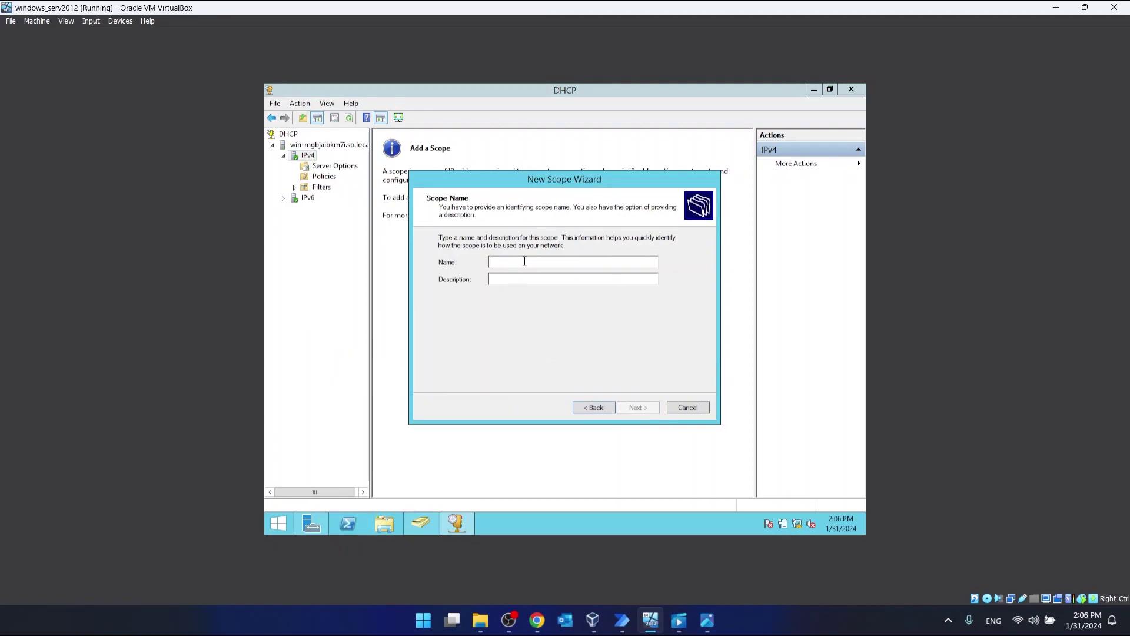
pyautogui.write('dd')
pyautogui.click(651, 407)
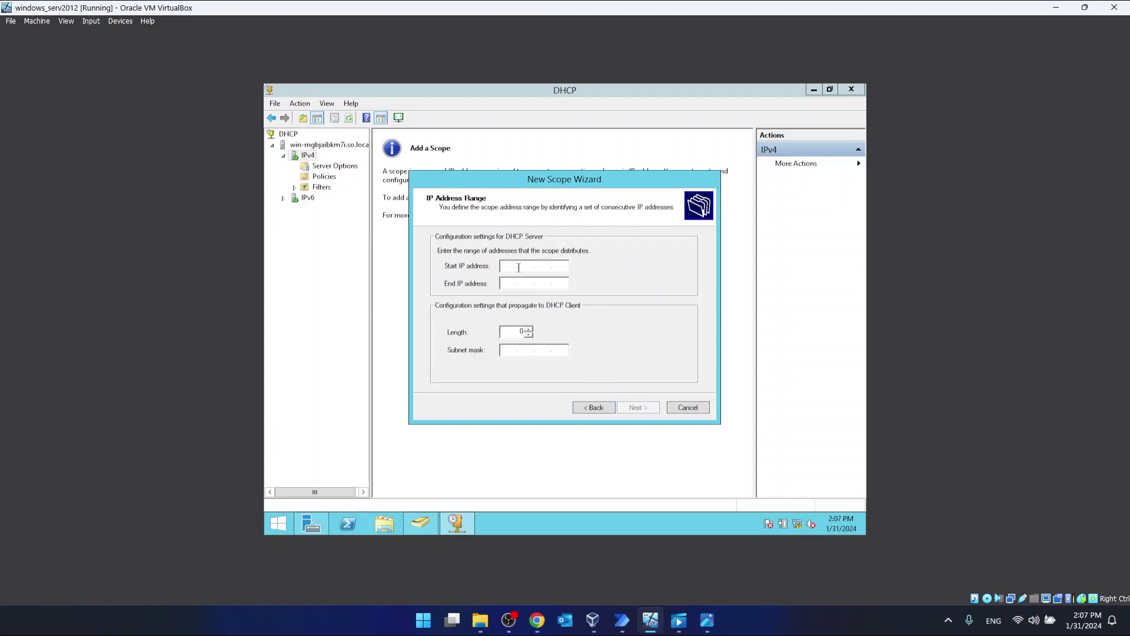
# Set the scope range 192.168.0.10 to 192.168.0.59 with mask 255.255.255.0
pyautogui.write('192.68')
pyautogui.press('BackSpace')
pyautogui.write('168.0.10')
pyautogui.click(514, 280)
pyautogui.write('192.')
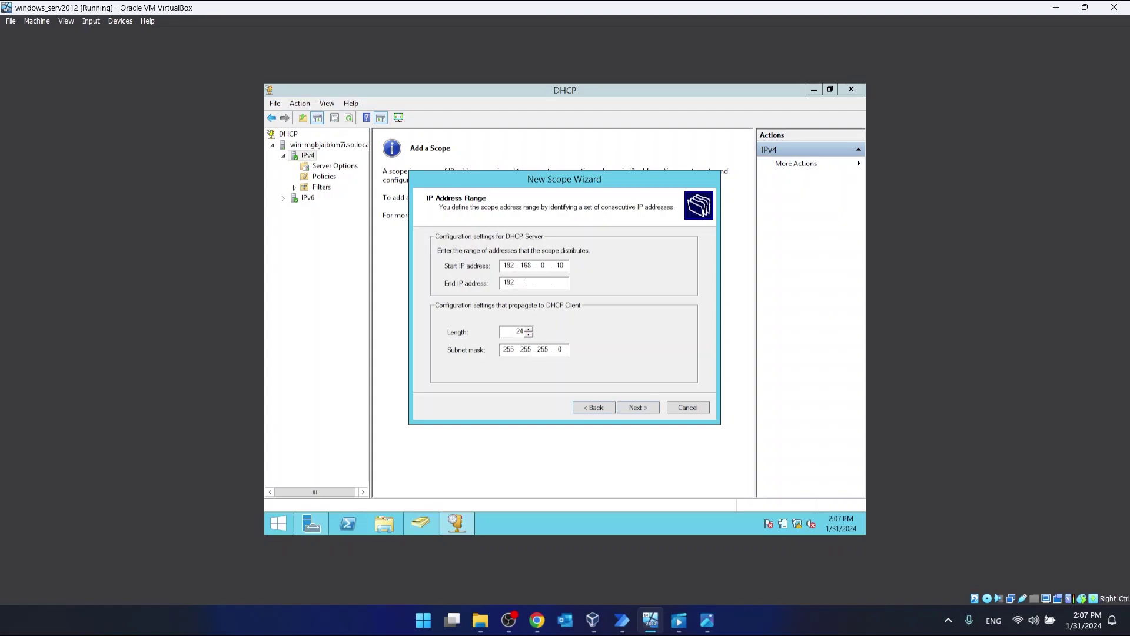
pyautogui.write('168.0.59')
# Add 192.168.0.20 as a single excluded address for the scope
pyautogui.click(637, 408)
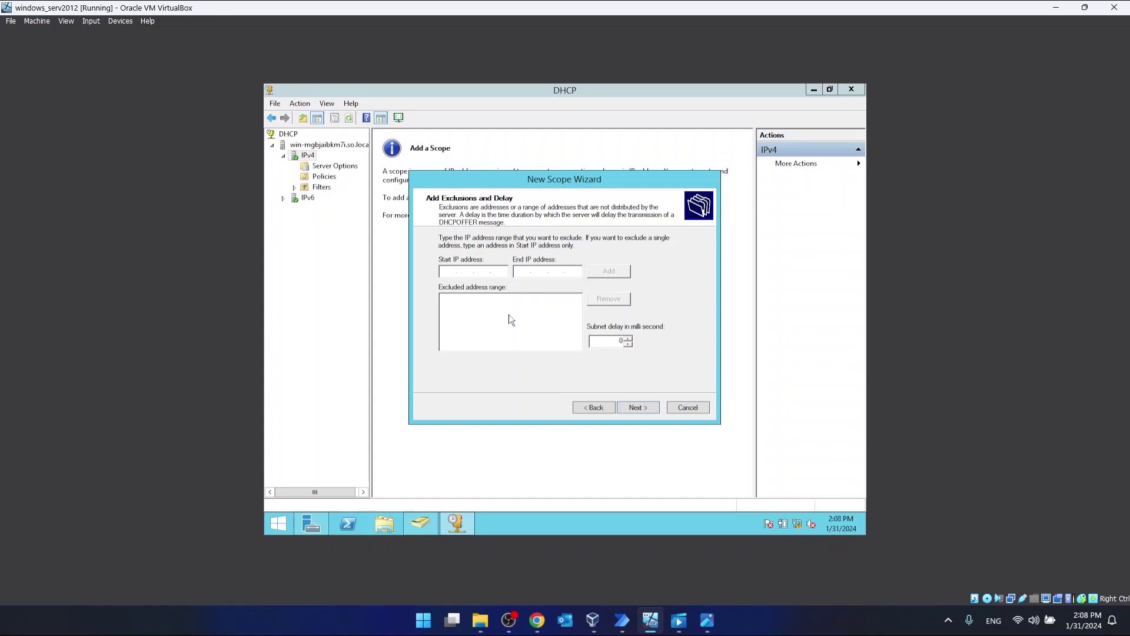
pyautogui.write('91.')
pyautogui.press('BackSpace')
pyautogui.press('BackSpace')
pyautogui.write('192.168.0.20')
pyautogui.click(526, 271)
pyautogui.write('192.168.0.20')
pyautogui.press('BackSpace')
pyautogui.press('BackSpace')
pyautogui.press('BackSpace')
pyautogui.press('BackSpace')
pyautogui.press('BackSpace')
pyautogui.press('BackSpace')
pyautogui.press('BackSpace')
pyautogui.press('BackSpace')
pyautogui.click(609, 272)
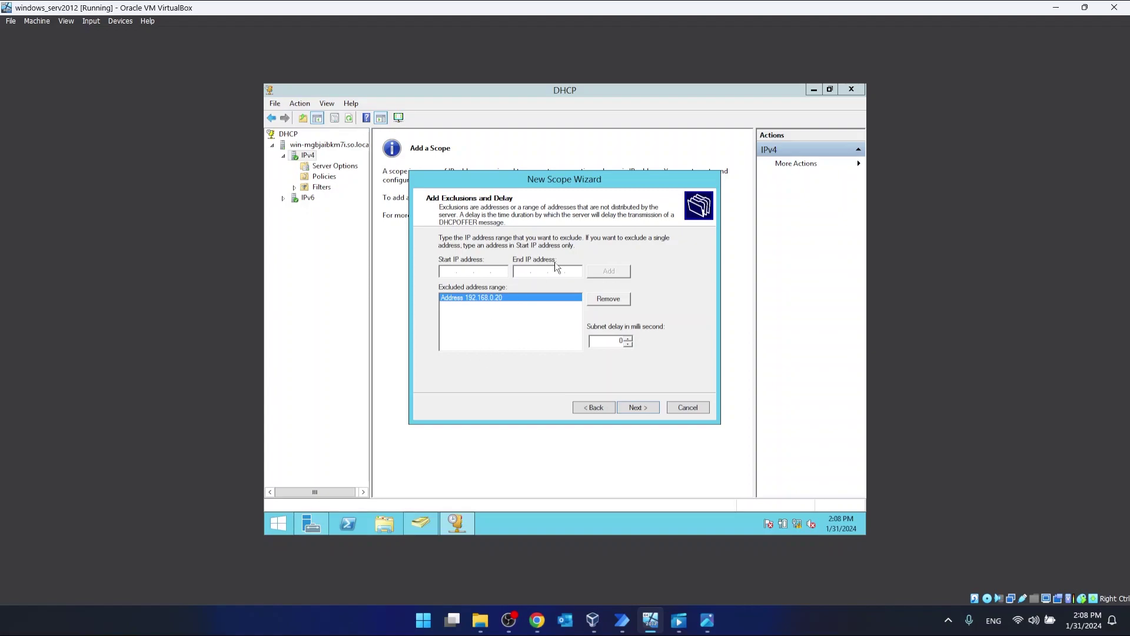
# Keep the default lease duration and add router 192.168.0.1 as the default gateway
pyautogui.click(637, 408)
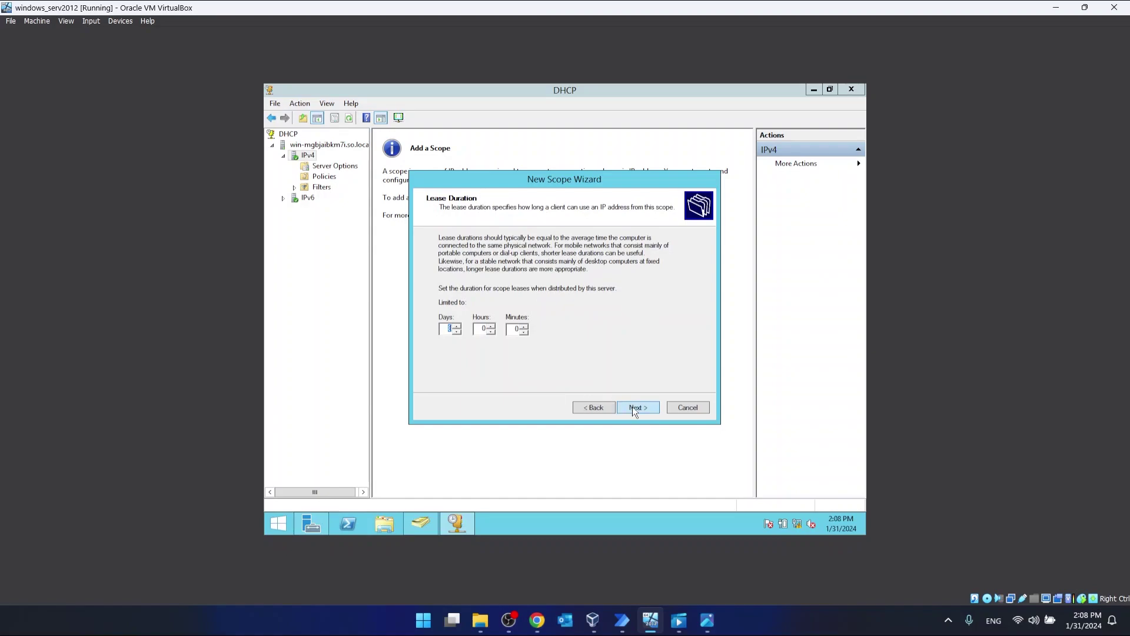
pyautogui.click(641, 408)
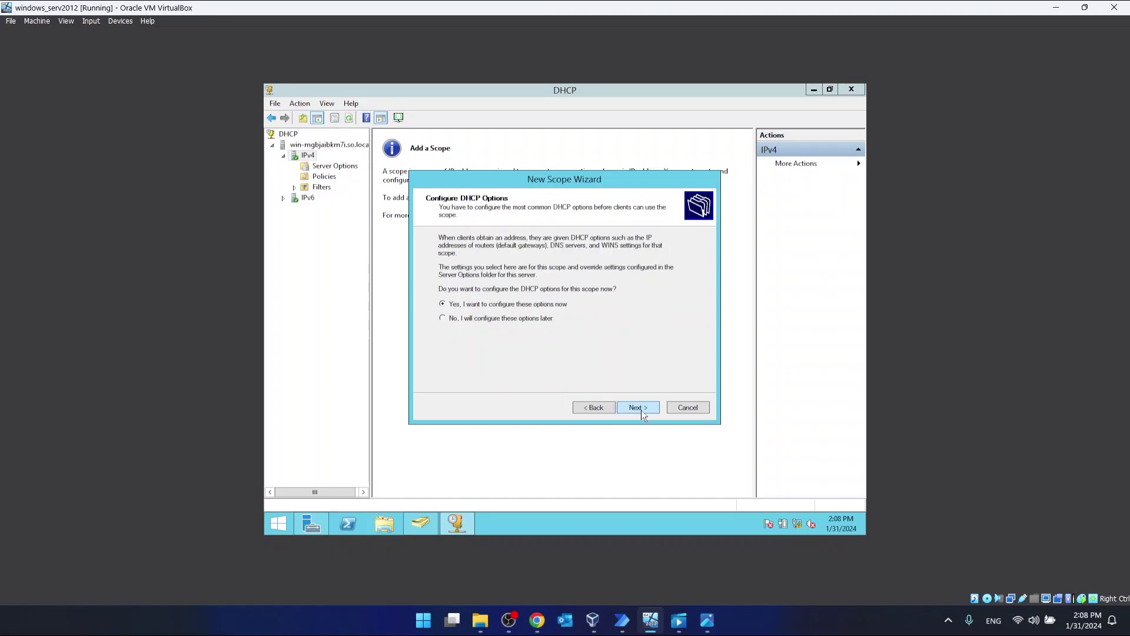
pyautogui.click(641, 408)
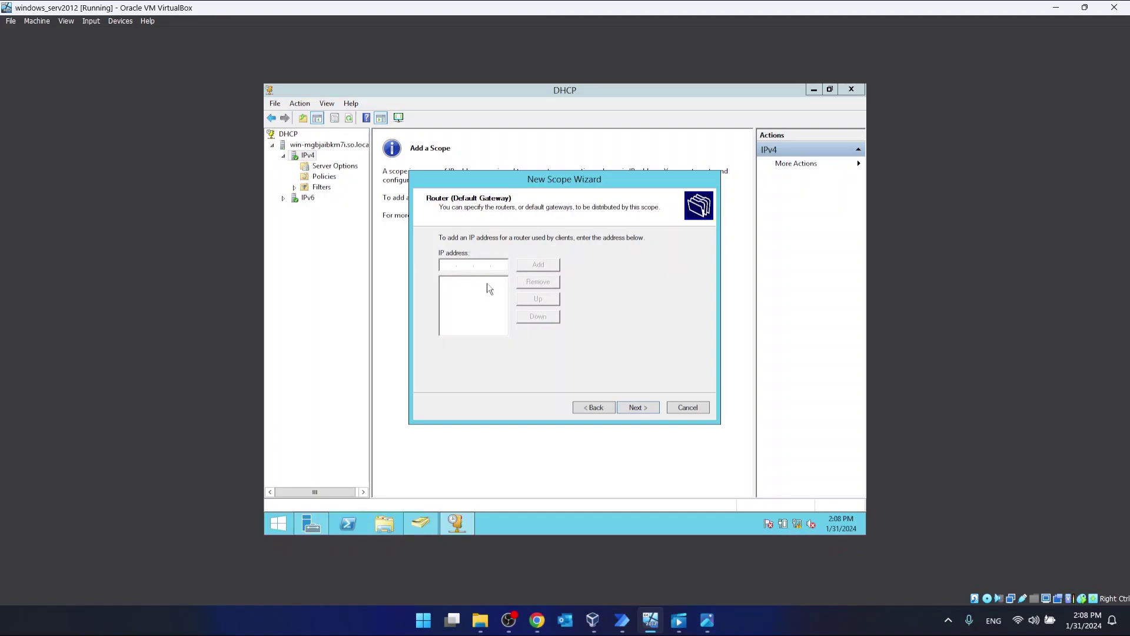
pyautogui.write('192 . 168 . 0 . 1')
pyautogui.click(542, 266)
pyautogui.click(646, 408)
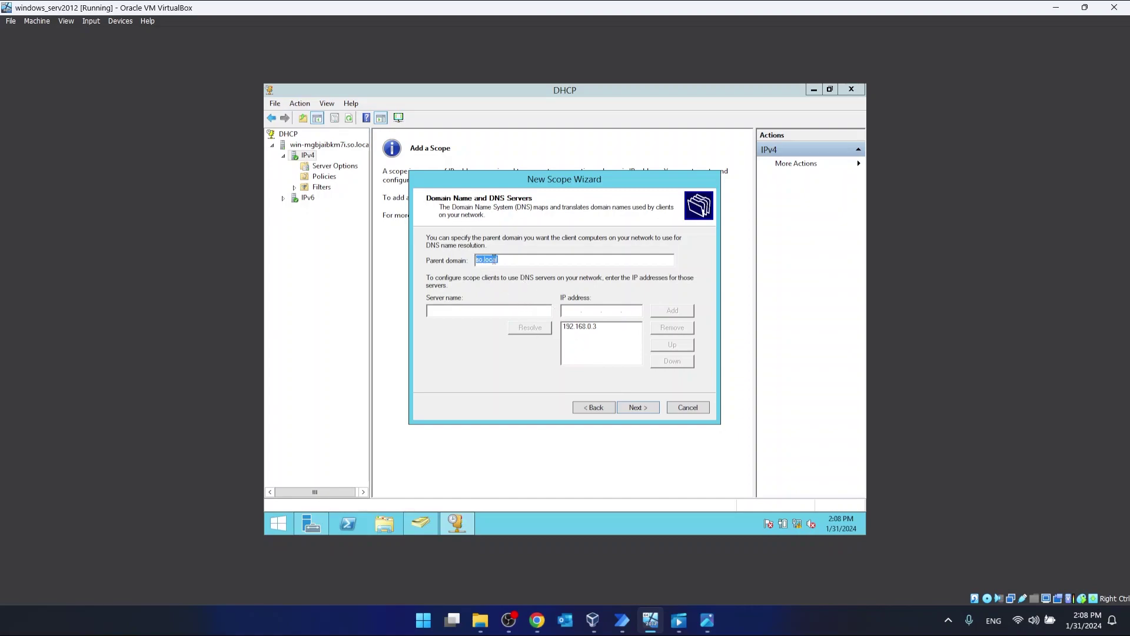
# Keep parent domain so.local and DNS server 192.168.0.3, skipping WINS servers
pyautogui.click(472, 312)
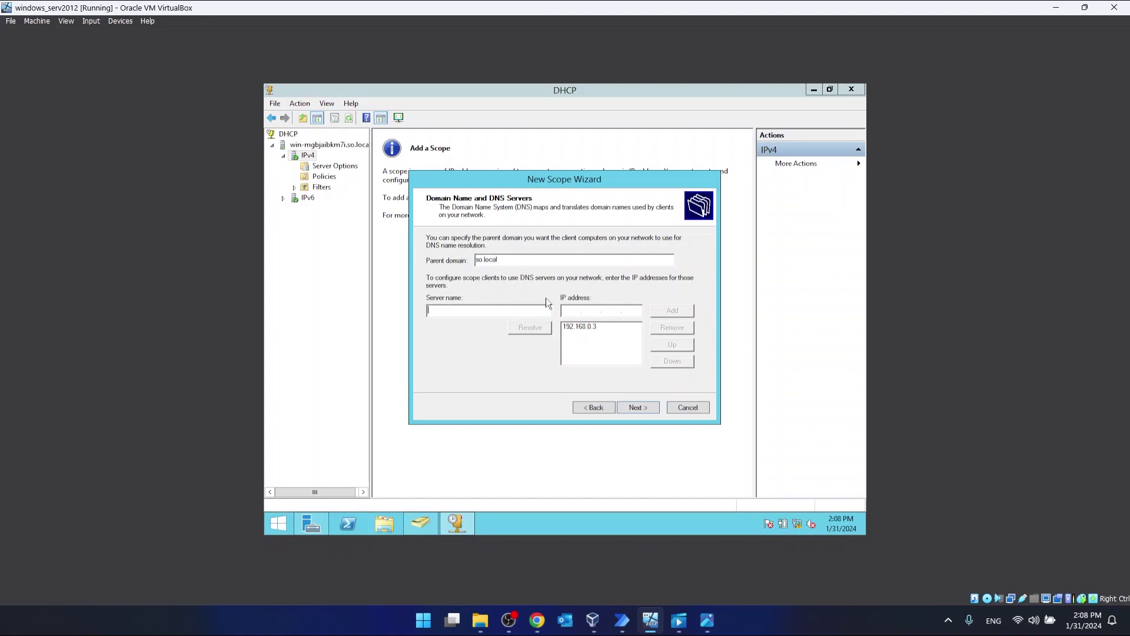
pyautogui.click(582, 328)
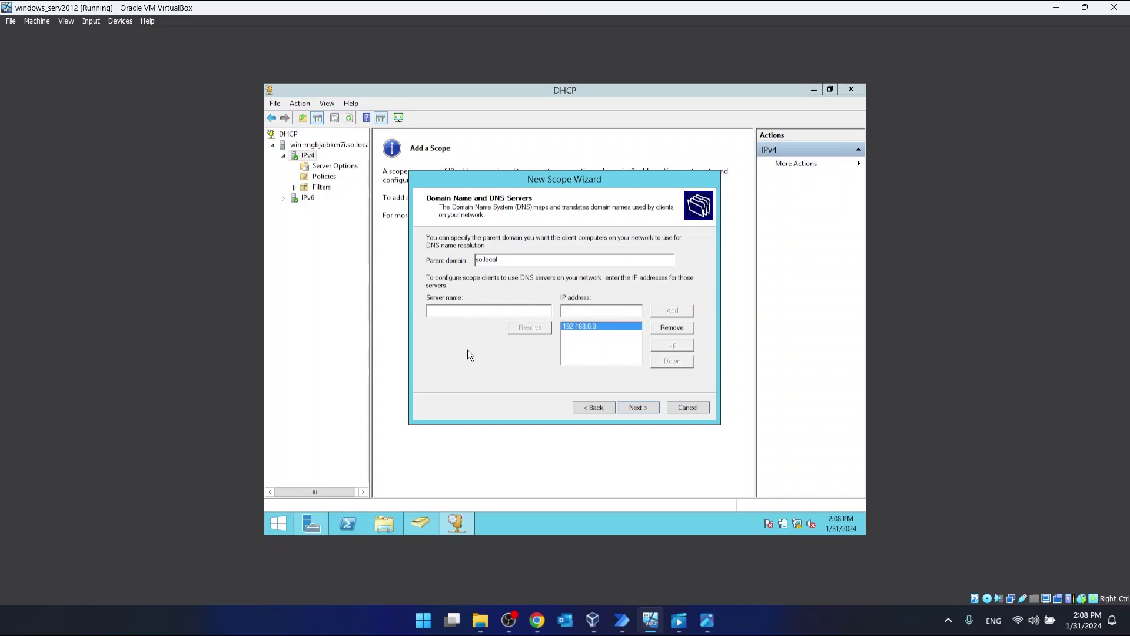
pyautogui.click(630, 407)
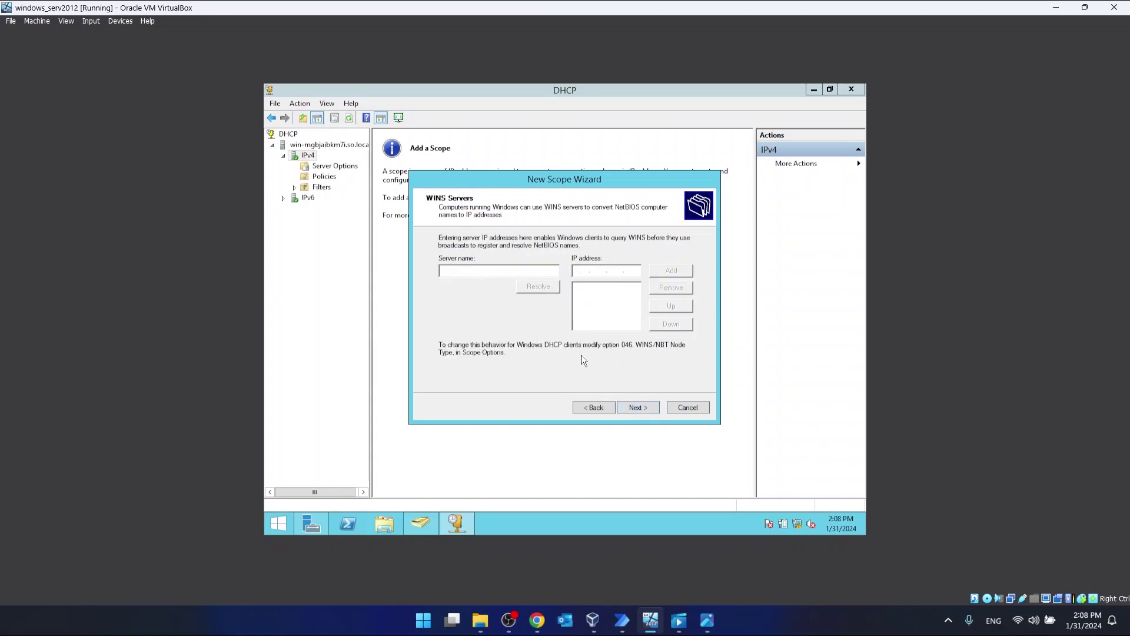
pyautogui.click(644, 408)
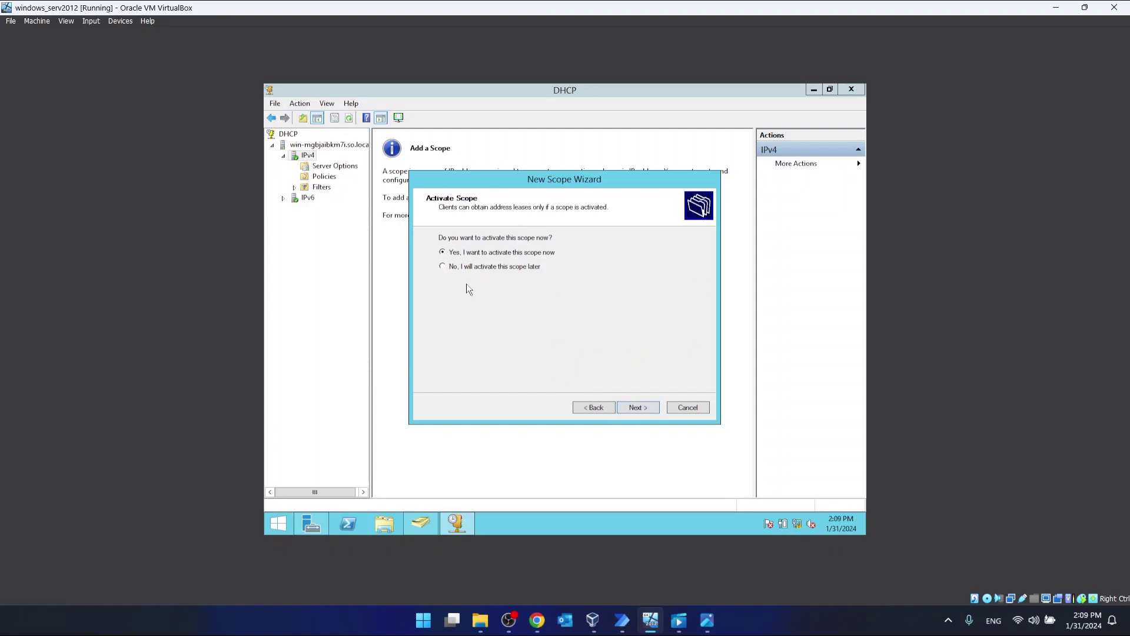
# Activate and create scope dd, then view its address pool with 192.168.0.20 excluded
pyautogui.click(645, 407)
pyautogui.click(643, 408)
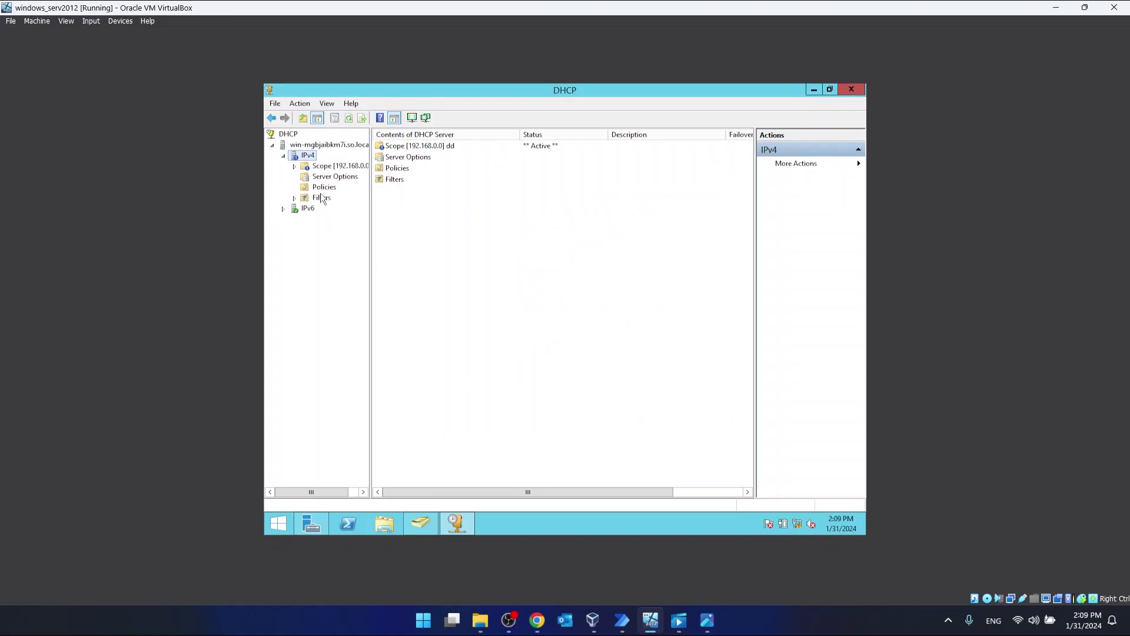
pyautogui.doubleClick(317, 167)
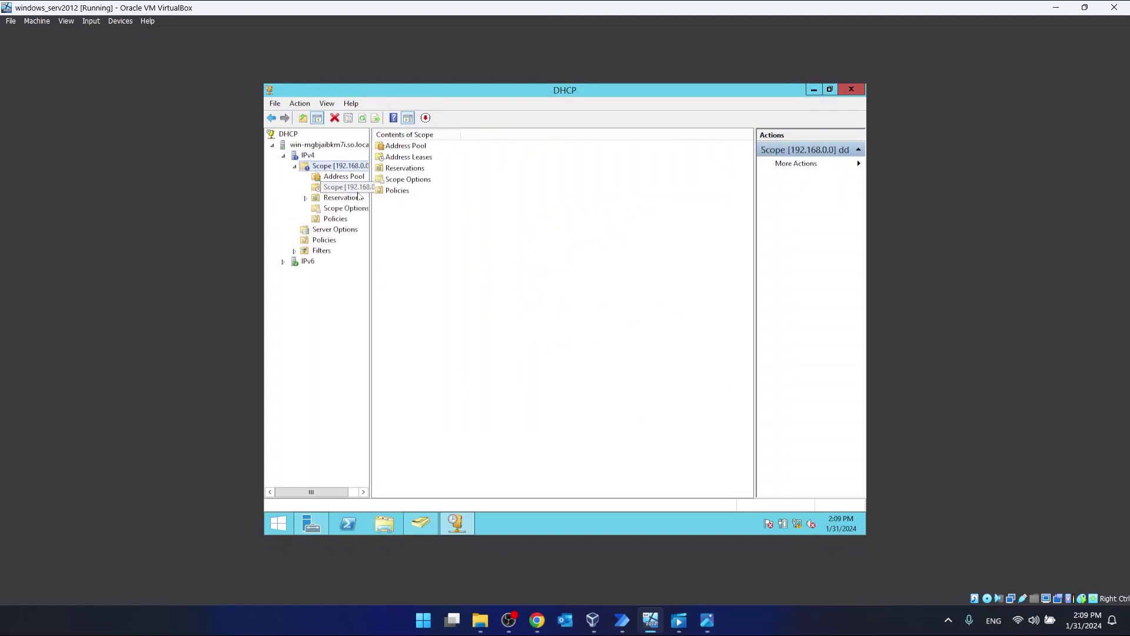
pyautogui.doubleClick(411, 147)
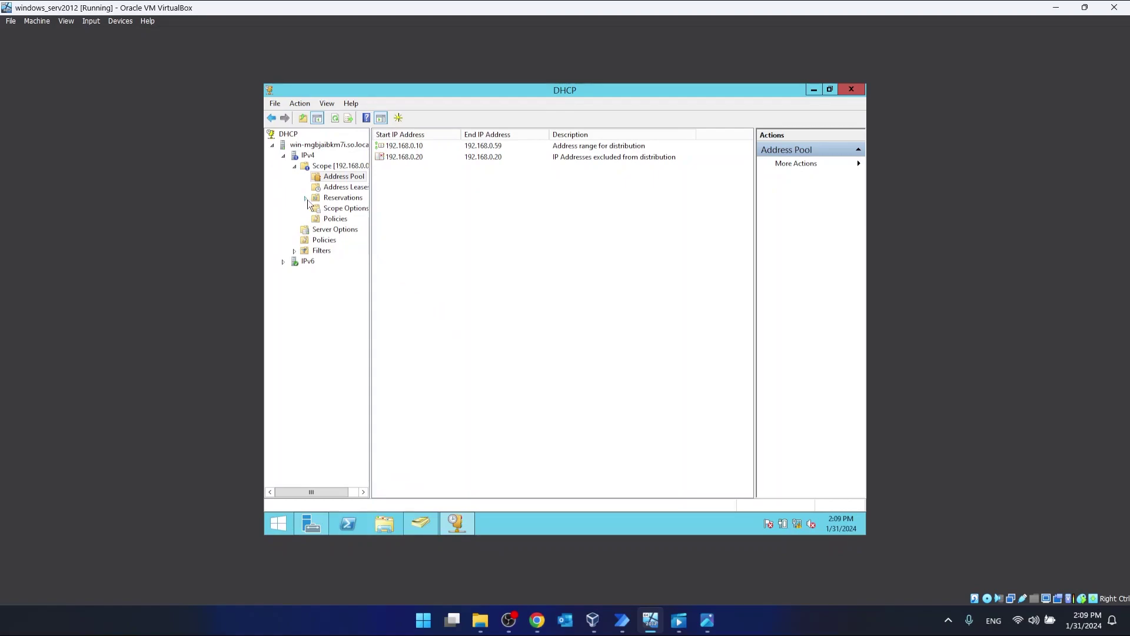
# Start a new reservation named mrs for IP address 192.168.0.20
pyautogui.click(333, 200)
pyautogui.rightClick(333, 200)
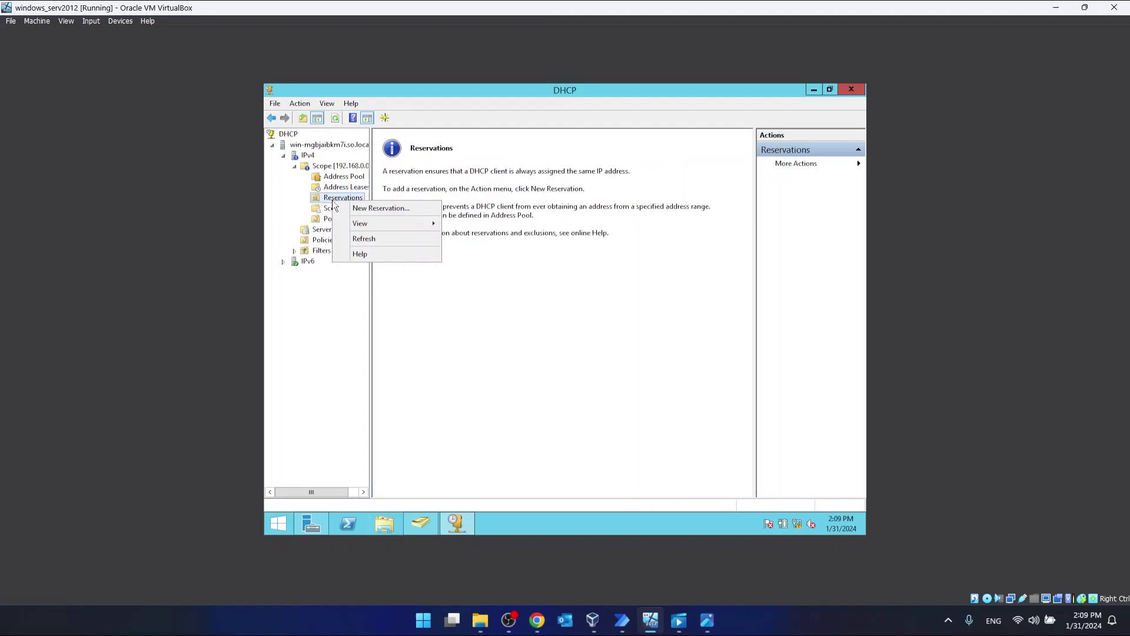
pyautogui.click(355, 209)
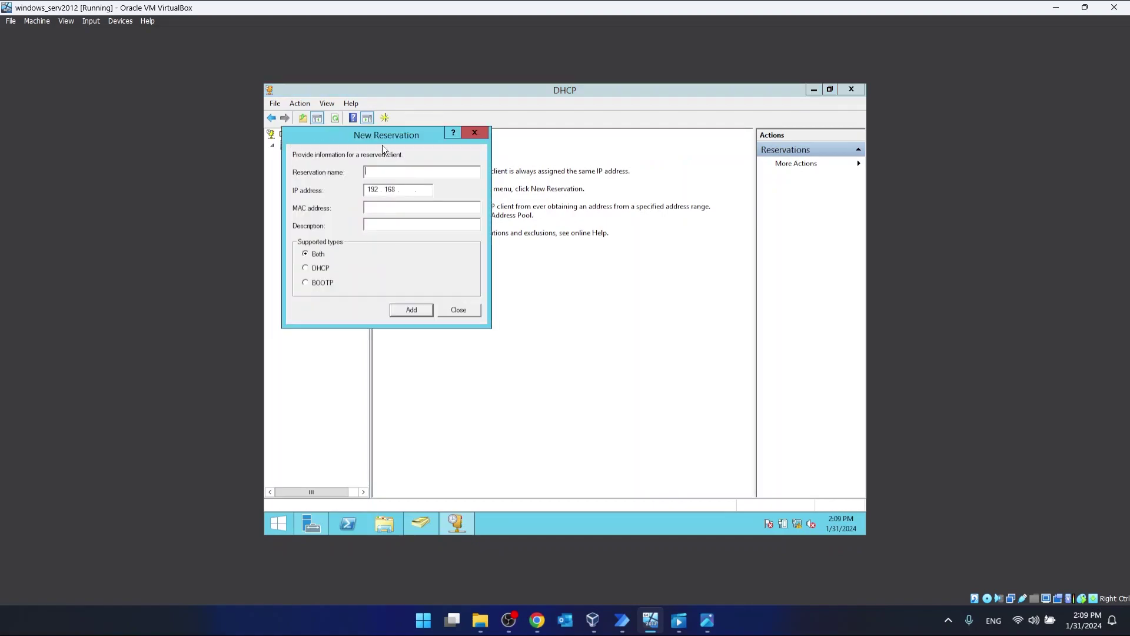
pyautogui.moveTo(383, 145); pyautogui.dragTo(559, 160)
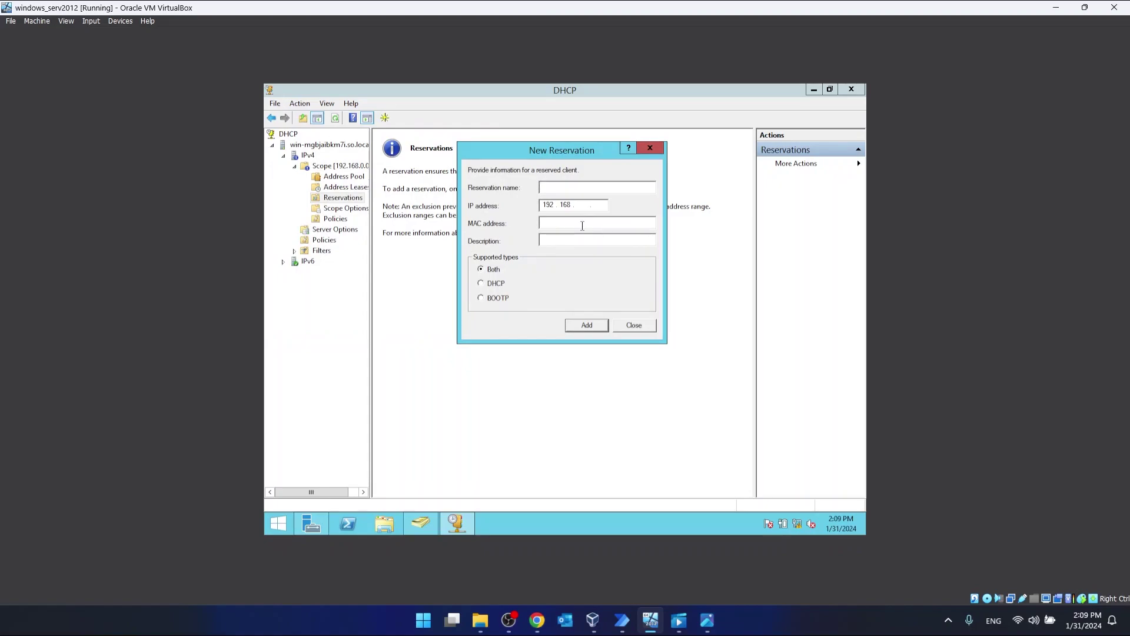
pyautogui.write('mrs')
pyautogui.write('20')
pyautogui.press('BackSpace')
pyautogui.press('BackSpace')
pyautogui.write('0.20')
# Enter MAC address 08-00-27-8D-13-B7 and description dd, then add the reservation
pyautogui.click(563, 224)
pyautogui.write('08-00-27')
pyautogui.write('-8D-13-B7')
pyautogui.click(569, 238)
pyautogui.write('dd')
pyautogui.click(590, 327)
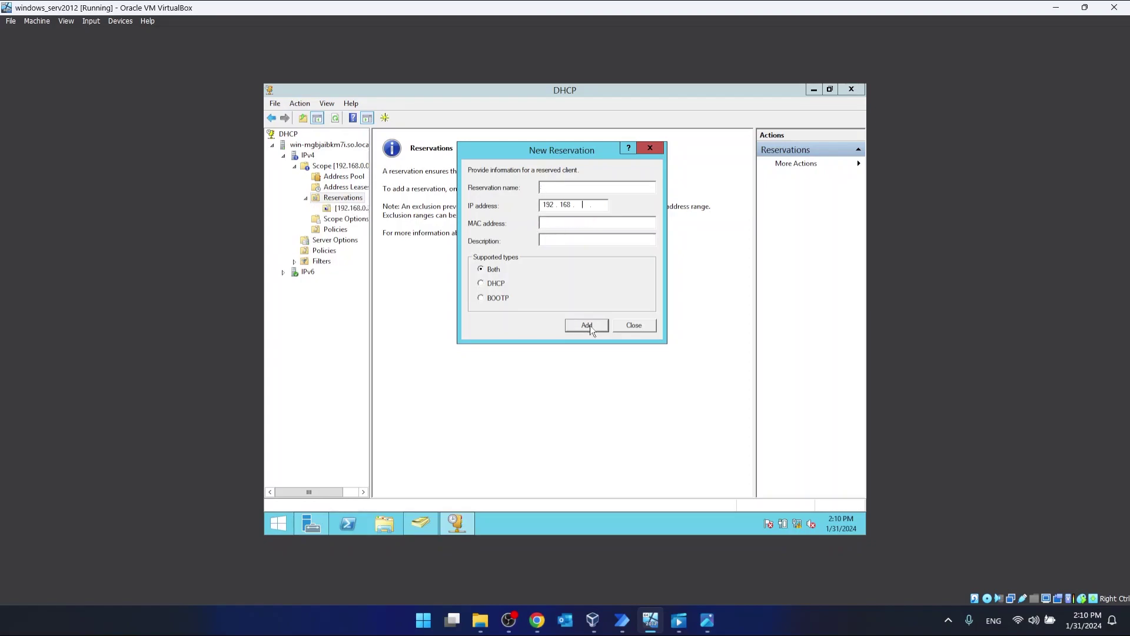
pyautogui.click(633, 326)
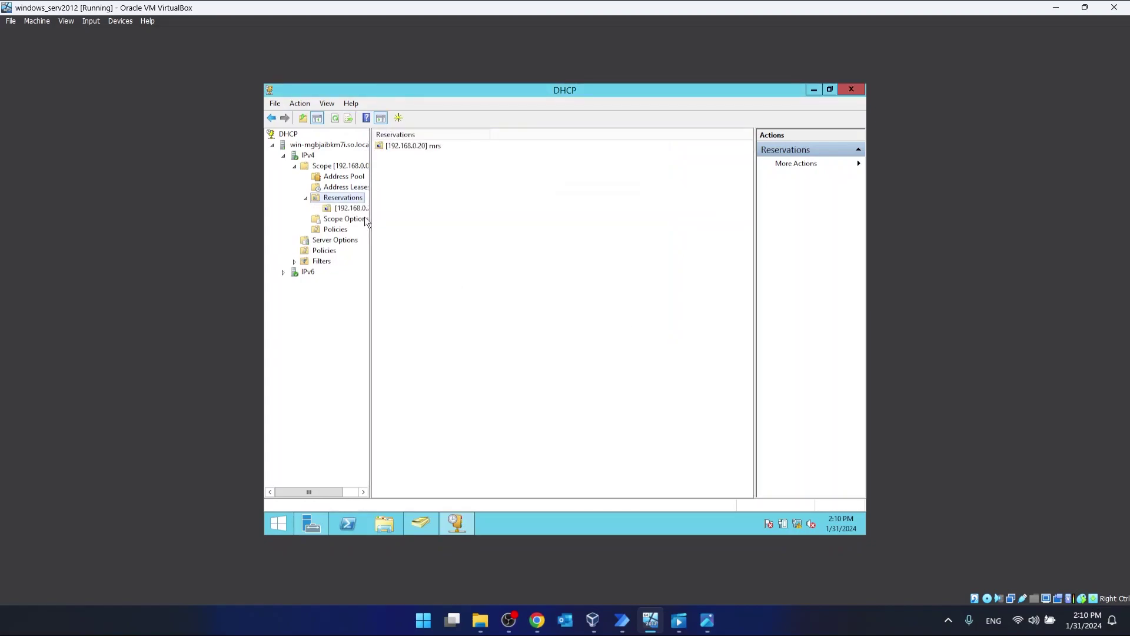
pyautogui.click(405, 149)
pyautogui.doubleClick(405, 149)
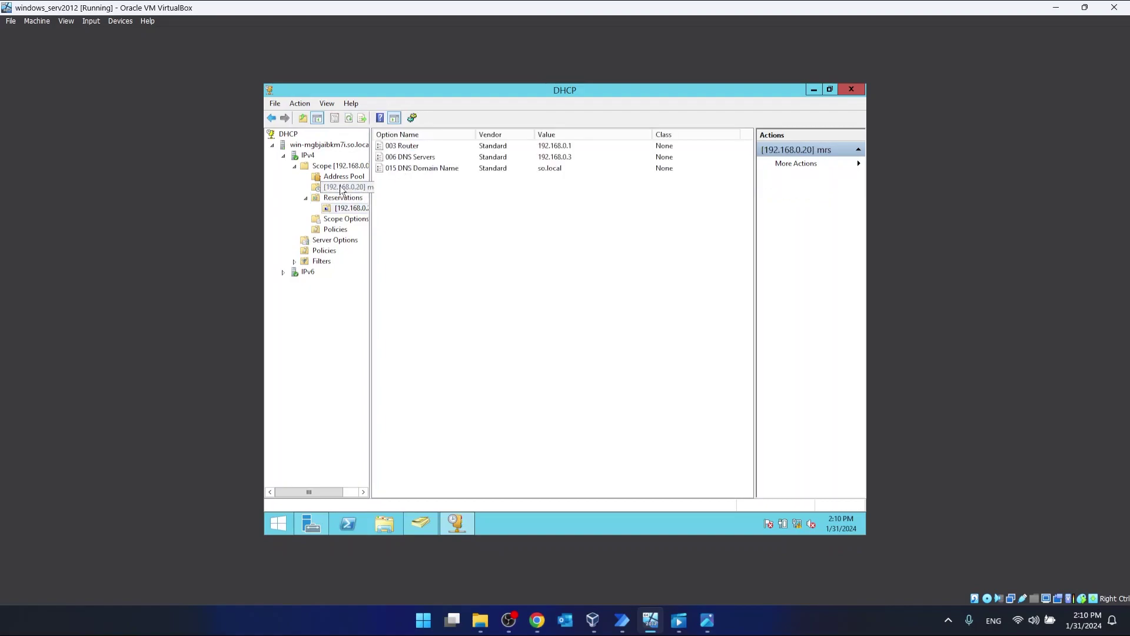
pyautogui.click(274, 118)
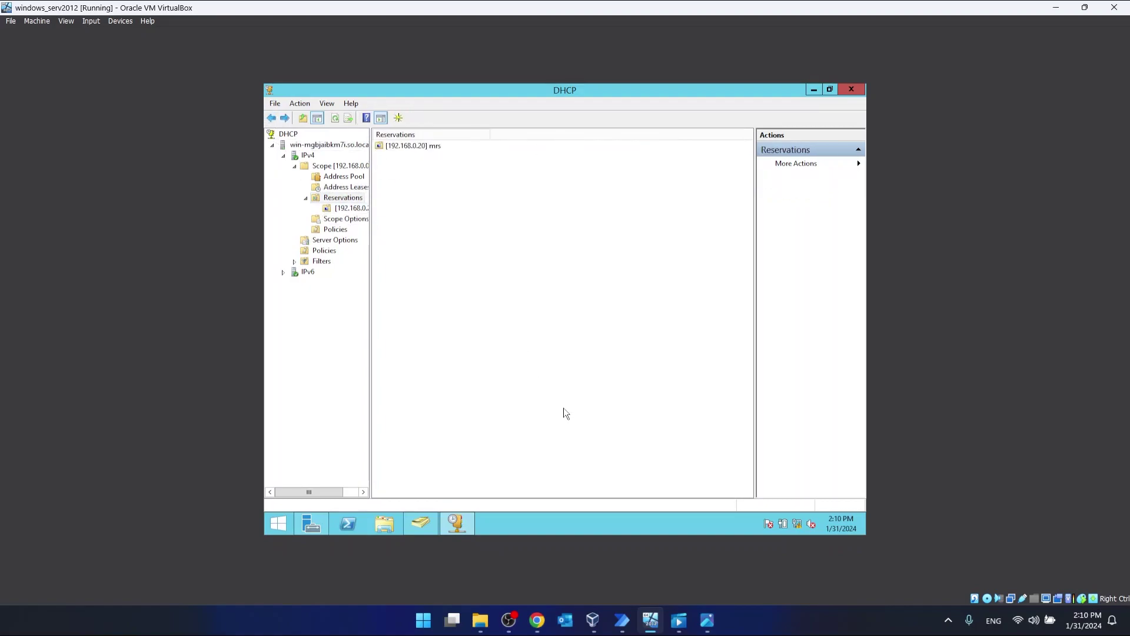